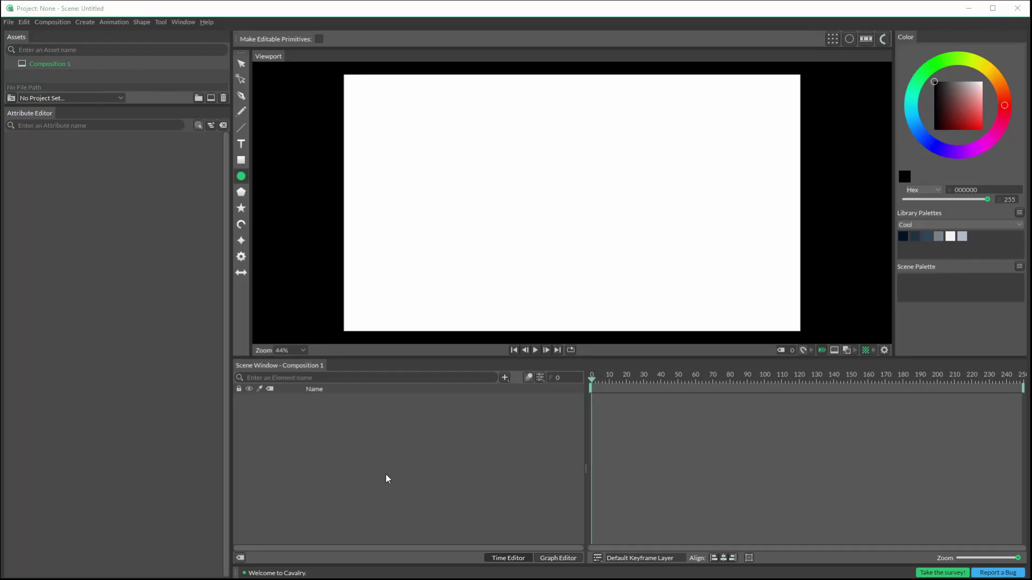
# - Draw a large circle of radius 394 in the canvas centre and rename its layer from EllipseShape 1 to head
pyautogui.click(241, 176)
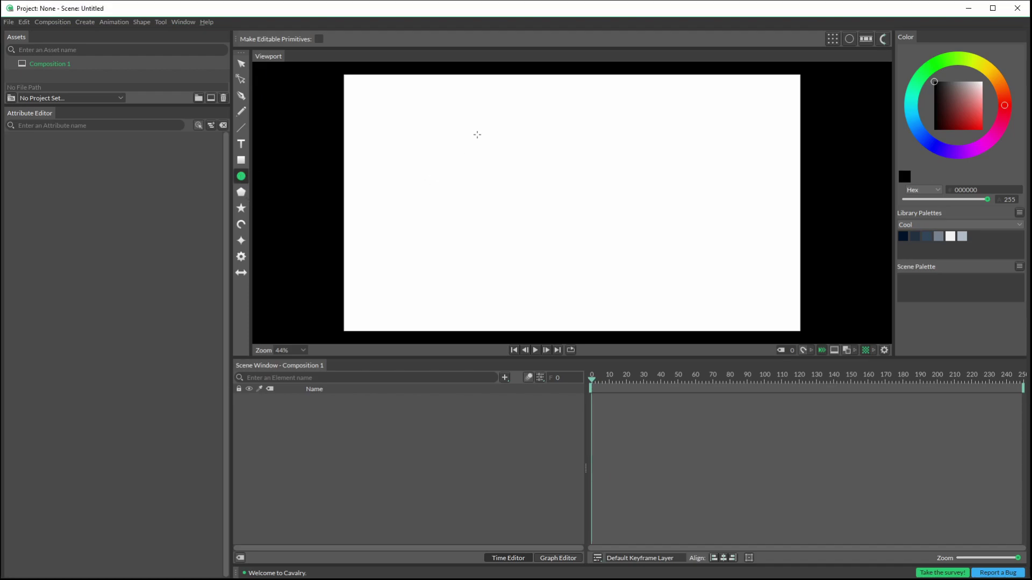
pyautogui.moveTo(482, 115); pyautogui.dragTo(670, 304)
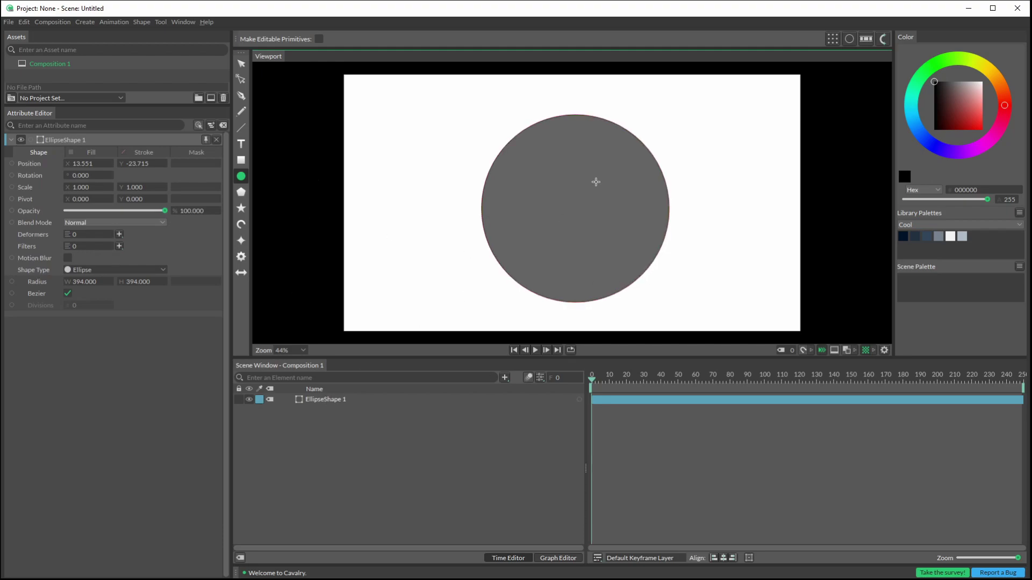
pyautogui.click(317, 399)
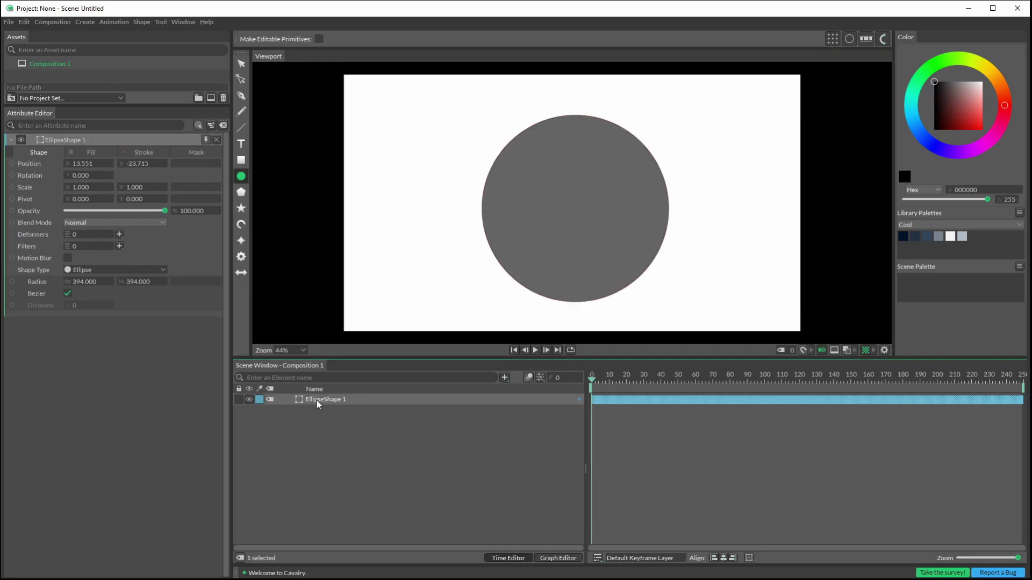
pyautogui.rightClick(314, 398)
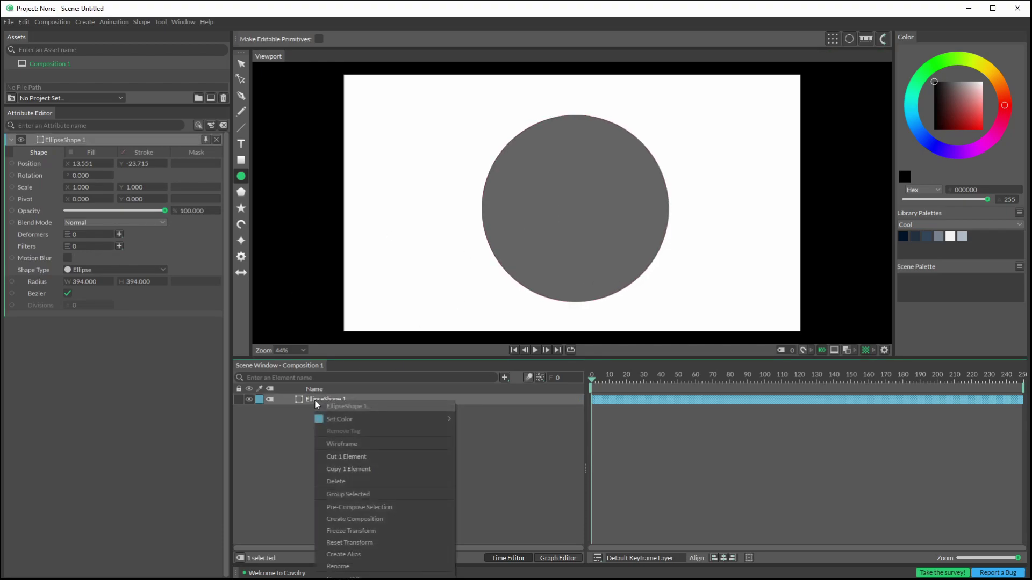
pyautogui.click(388, 565)
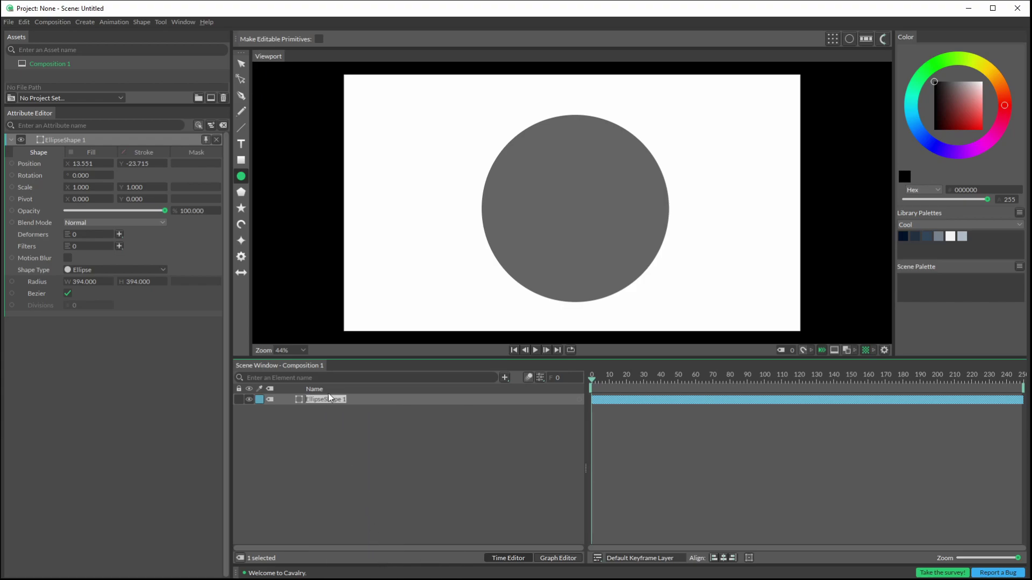
pyautogui.write('head')
pyautogui.press('Return')
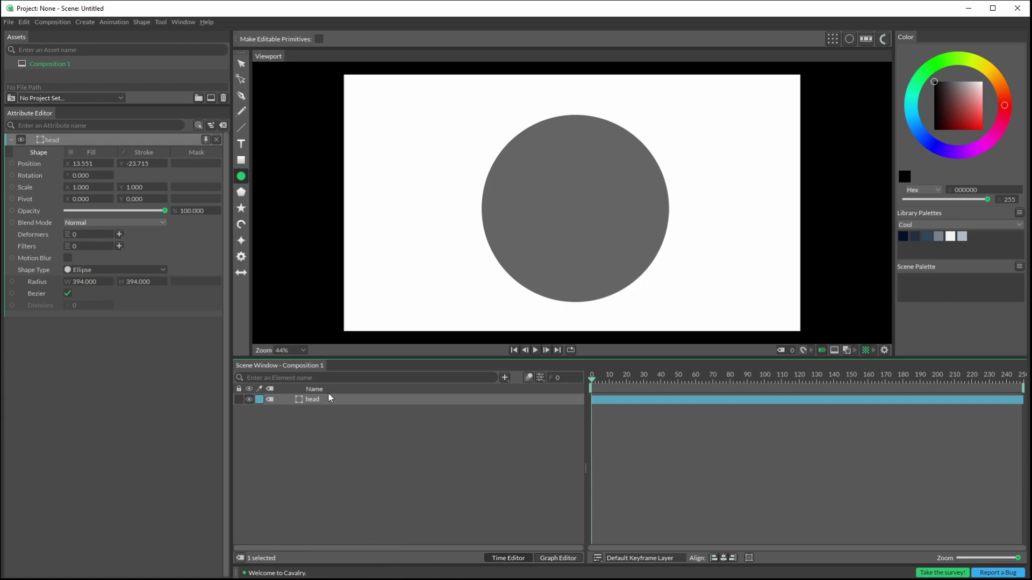
# - Draw a small circle and give it a light grey eeeeee fill
pyautogui.click(343, 459)
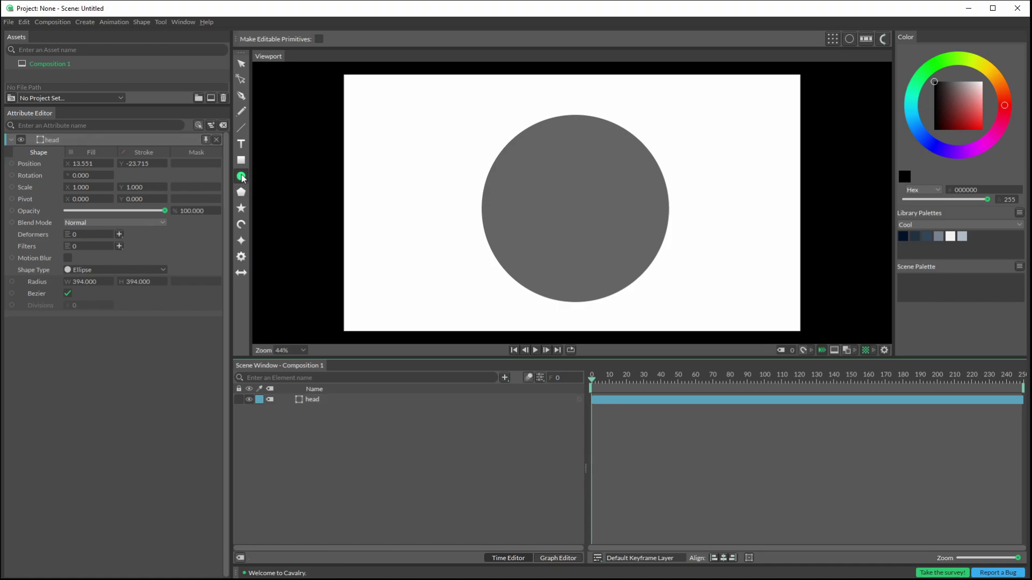
pyautogui.moveTo(371, 182); pyautogui.dragTo(422, 234)
pyautogui.click(87, 152)
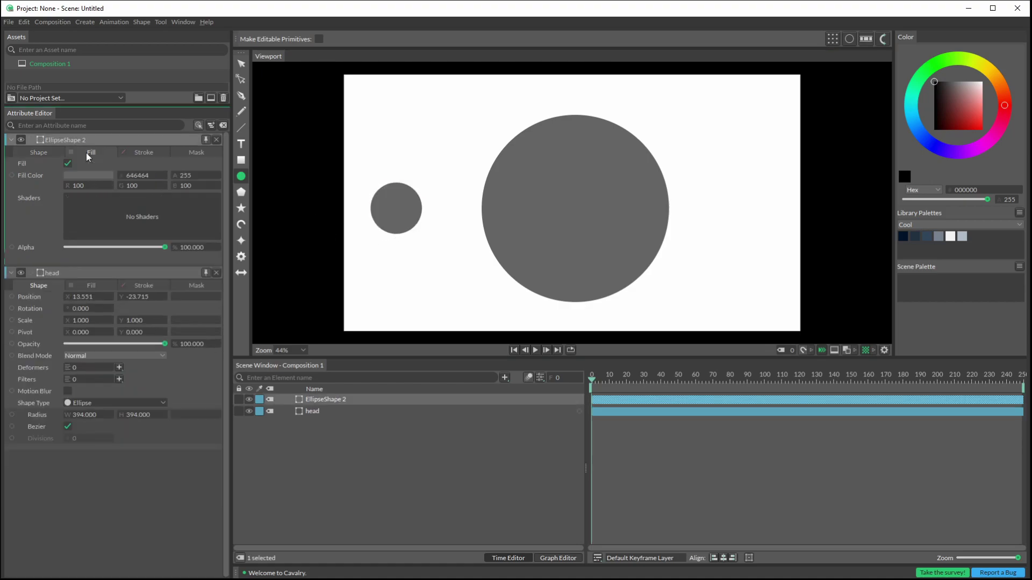
pyautogui.click(99, 174)
pyautogui.moveTo(102, 72); pyautogui.dragTo(108, 47)
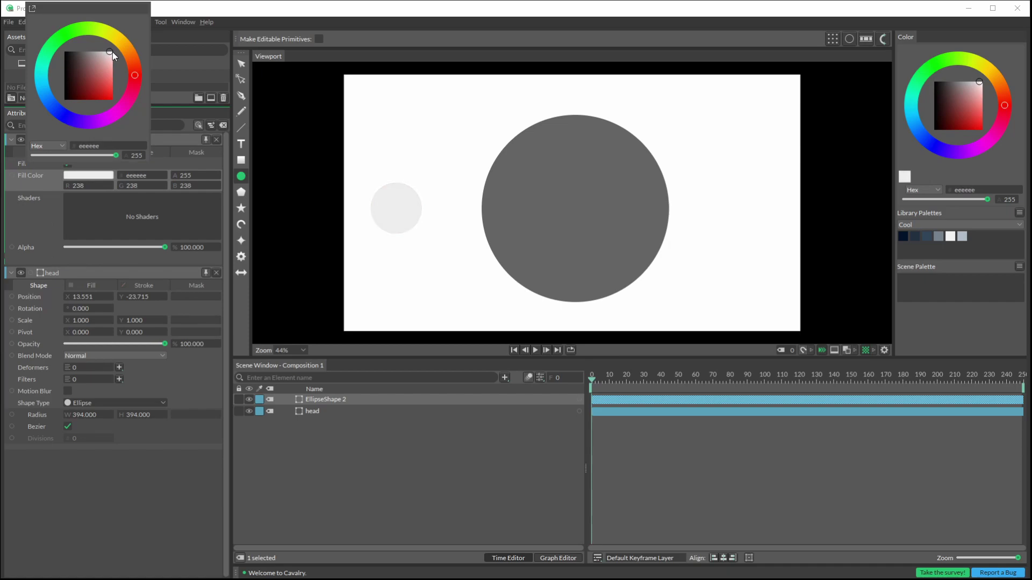
pyautogui.click(179, 71)
# - Move the light circle to the head's upper left and duplicate it to the upper right
pyautogui.click(241, 63)
pyautogui.moveTo(391, 210); pyautogui.dragTo(513, 205)
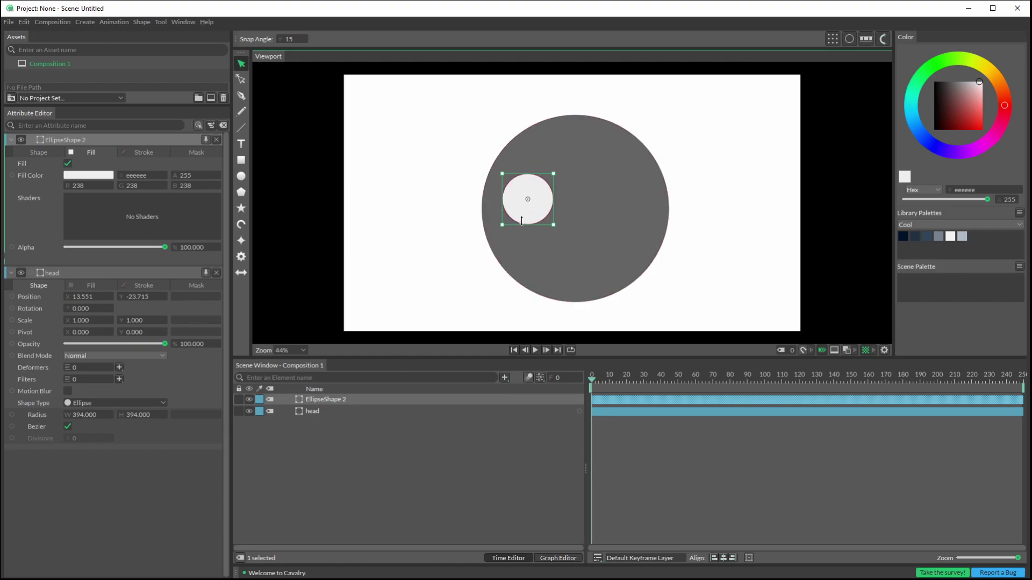
pyautogui.hotkey('ctrl', 'd')
pyautogui.moveTo(531, 202); pyautogui.dragTo(616, 200)
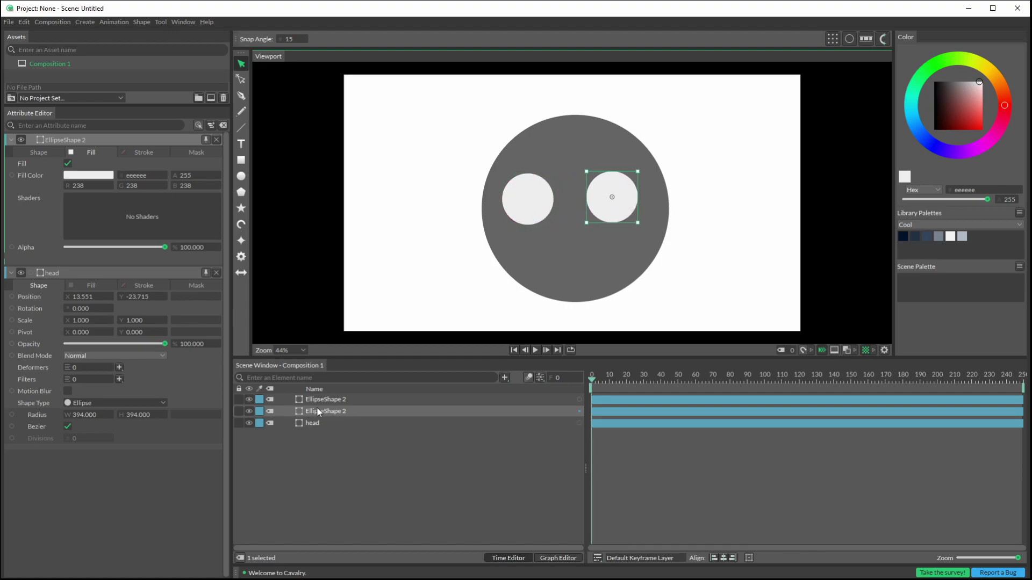
# - Group both eye circles and name the group eyeWhite
pyautogui.click(321, 400)
pyautogui.keyDown('shift'); pyautogui.click(320, 410); pyautogui.keyUp('shift')
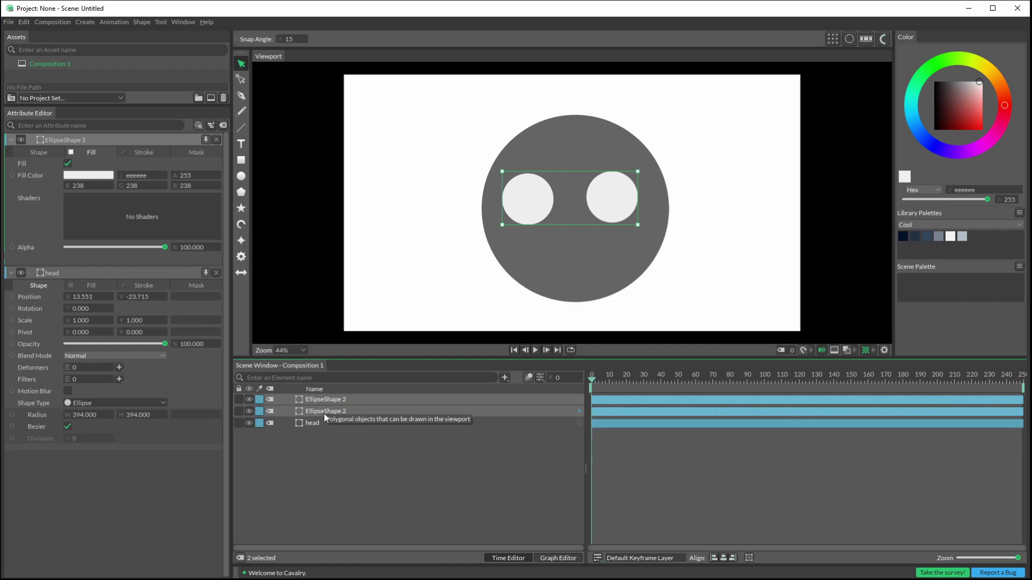
pyautogui.hotkey('ctrl', 'g')
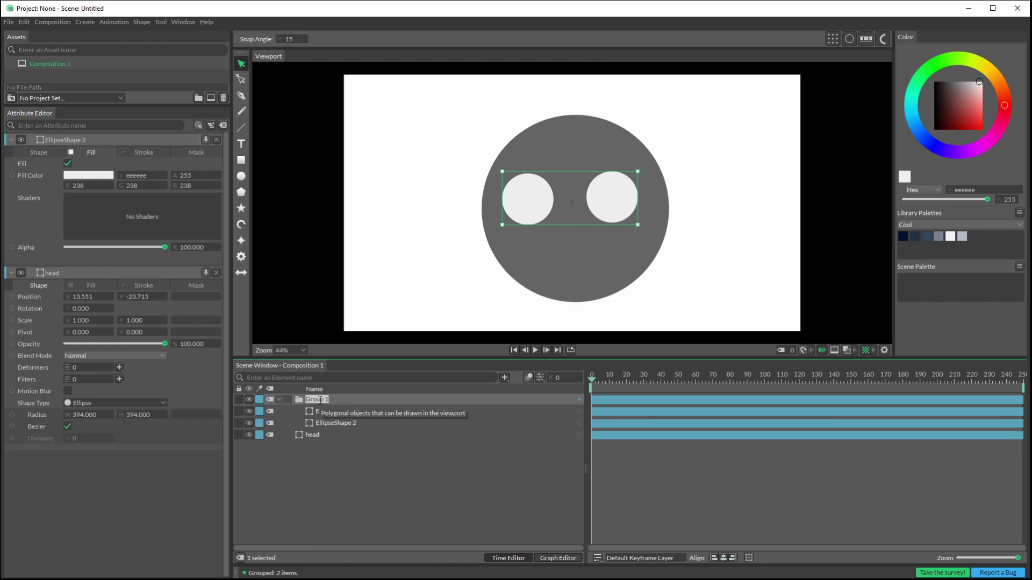
pyautogui.write('eyeWhite')
pyautogui.click(279, 400)
pyautogui.click(465, 273)
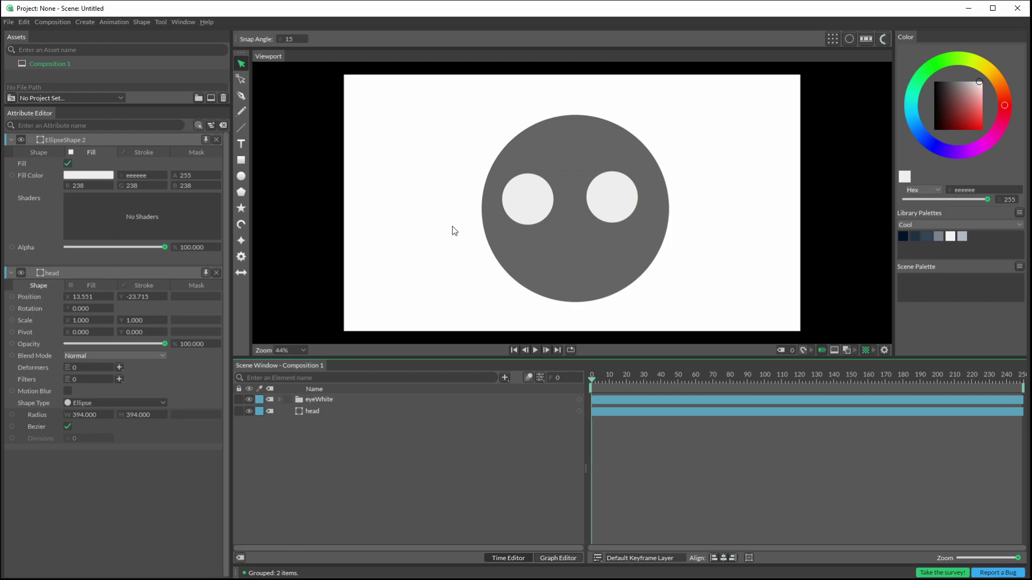
# - Draw a small pupil inside the left eye with a black 000000 fill
pyautogui.click(241, 177)
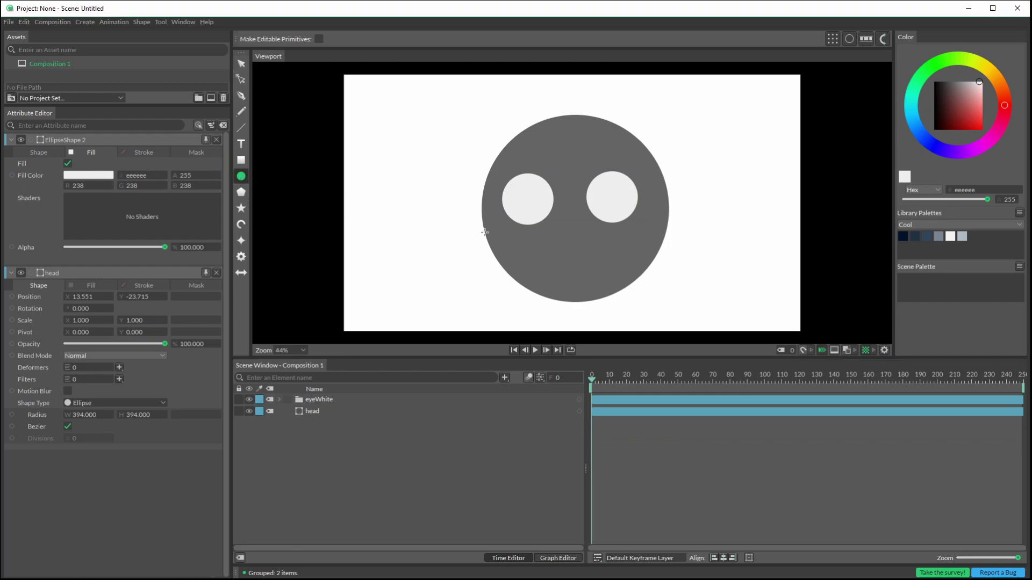
pyautogui.moveTo(521, 197); pyautogui.dragTo(534, 229)
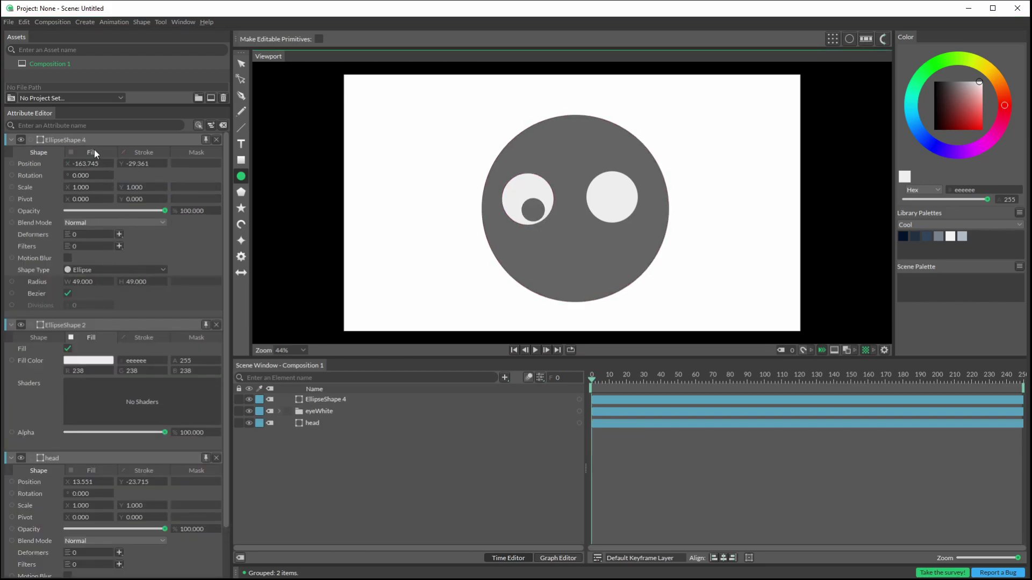
pyautogui.click(95, 154)
pyautogui.click(96, 175)
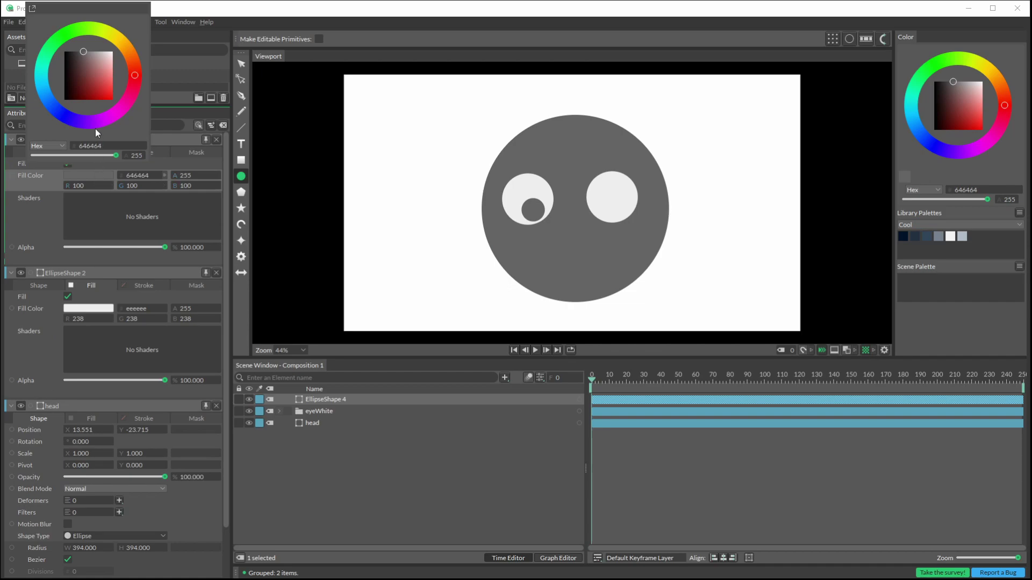
pyautogui.moveTo(80, 91); pyautogui.dragTo(46, 104)
pyautogui.click(393, 452)
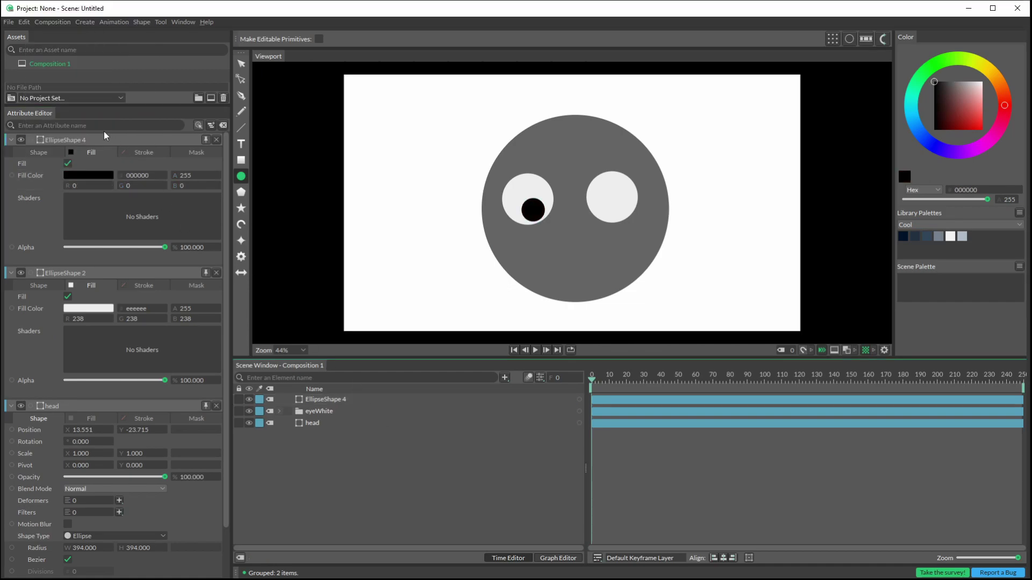
# - Duplicate the black pupil and move the copy into the right eye
pyautogui.click(242, 63)
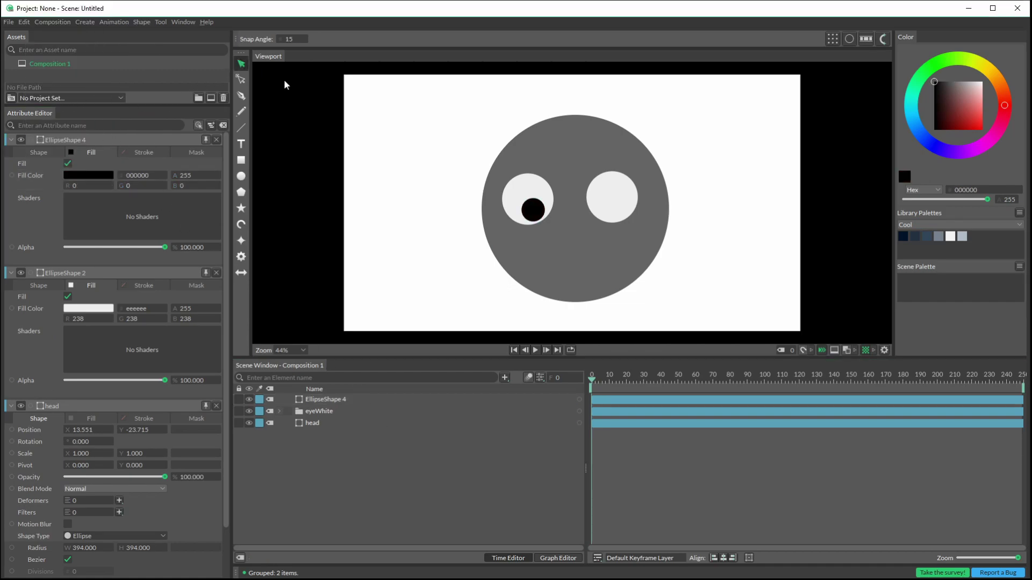
pyautogui.click(536, 211)
pyautogui.hotkey('ctrl', 'd')
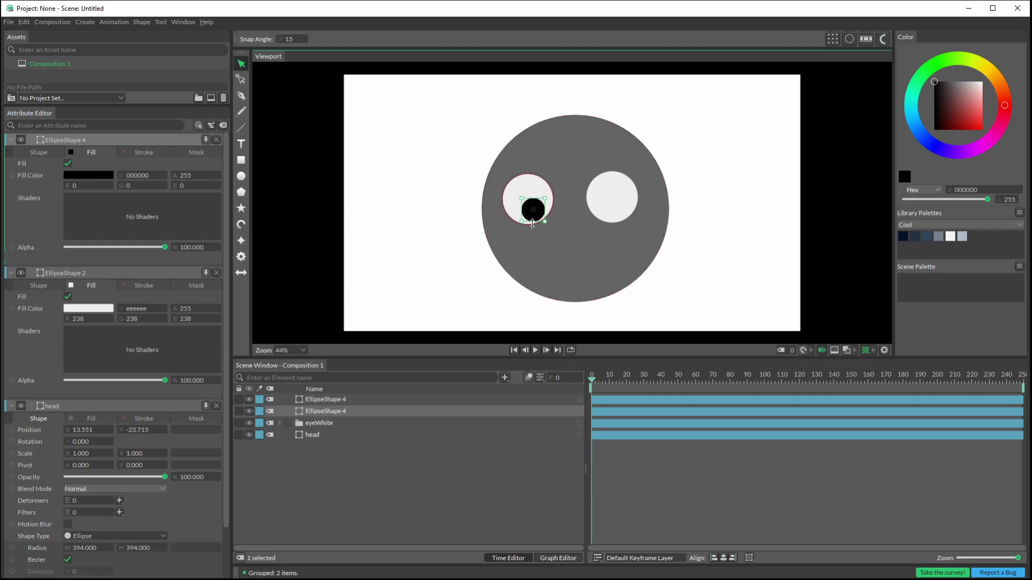
pyautogui.moveTo(535, 217); pyautogui.dragTo(565, 217)
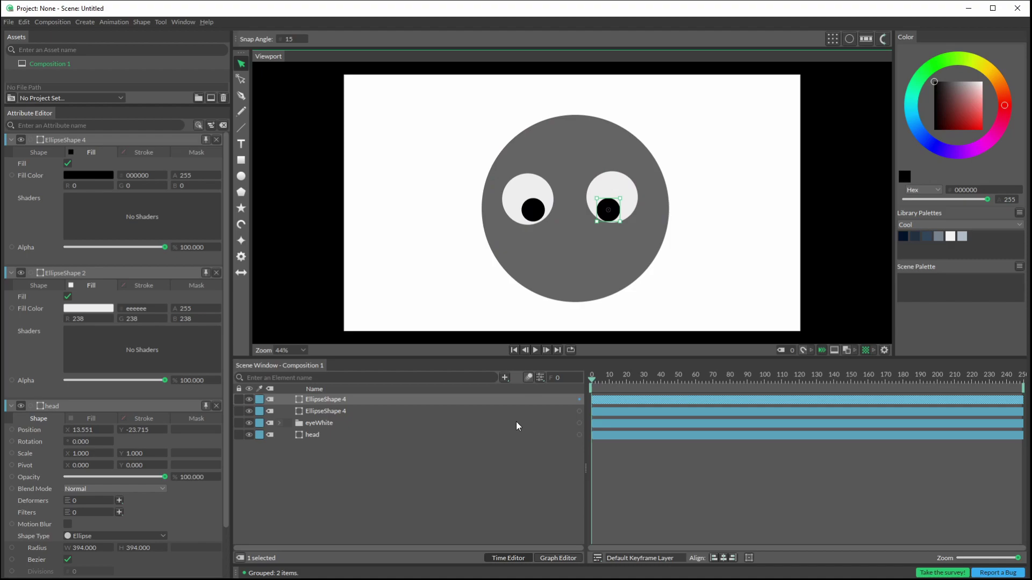
# - Group the two pupils and name the group pupils
pyautogui.keyDown('ctrl'); pyautogui.click(327, 409); pyautogui.keyUp('ctrl')
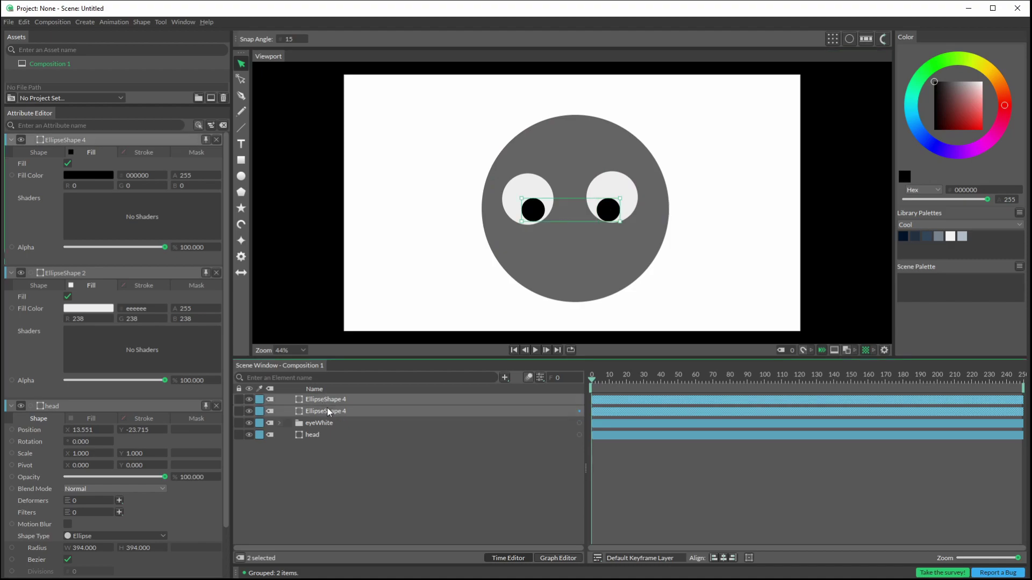
pyautogui.hotkey('ctrl', 'g')
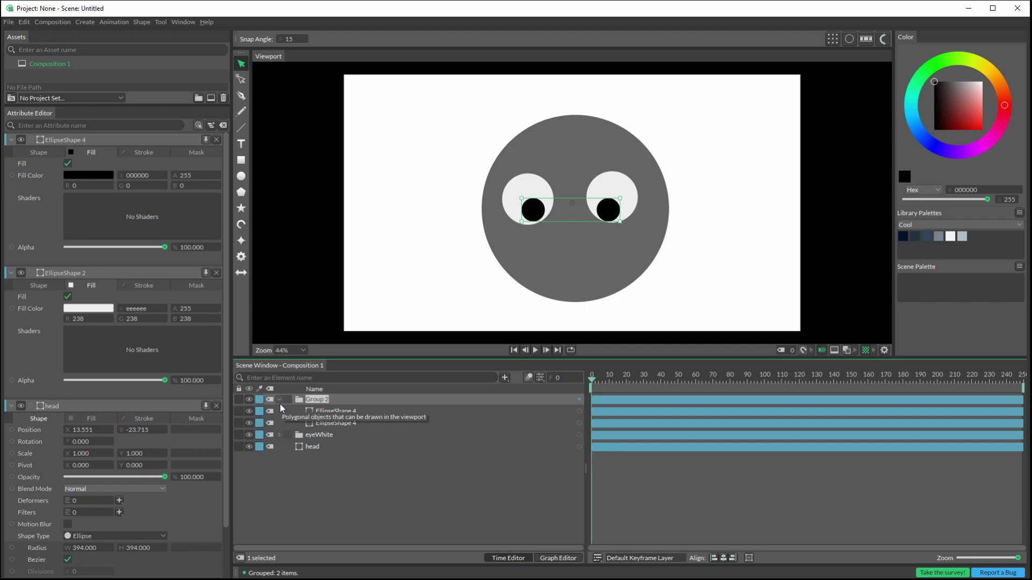
pyautogui.write('pupils')
pyautogui.click(279, 399)
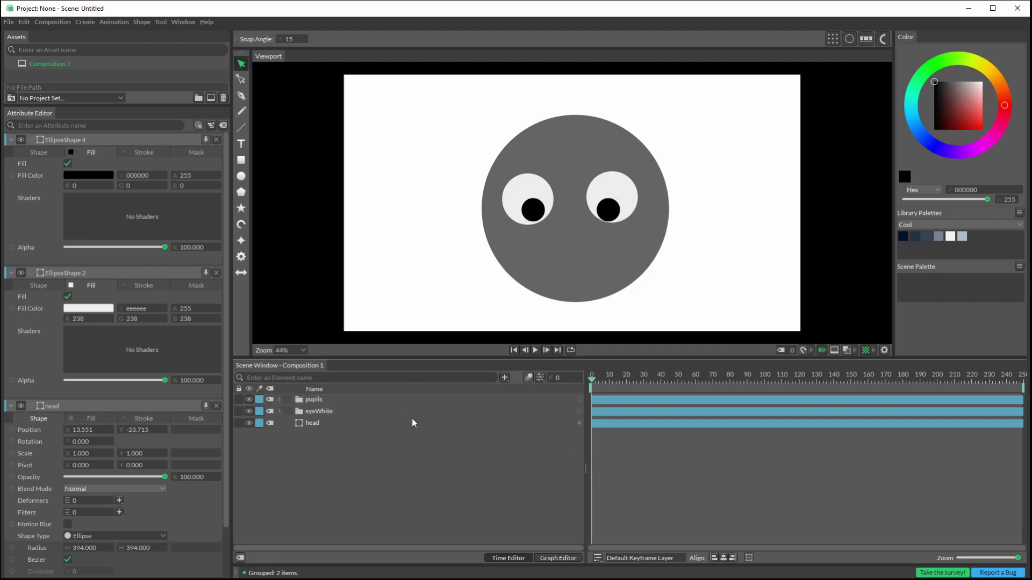
# - Add a Rig Control element to the composition
pyautogui.click(503, 376)
pyautogui.press('End')
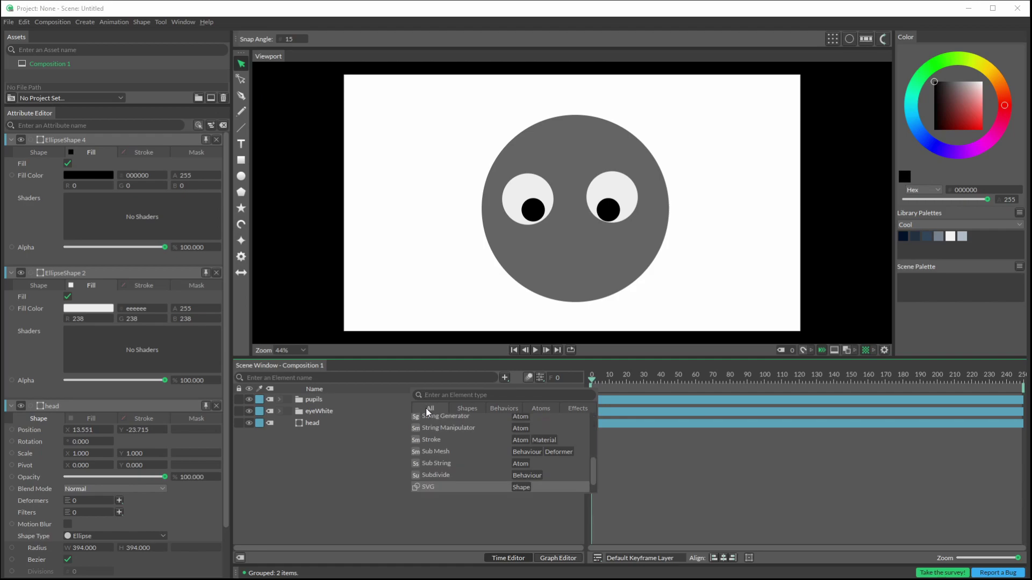
pyautogui.write('rig')
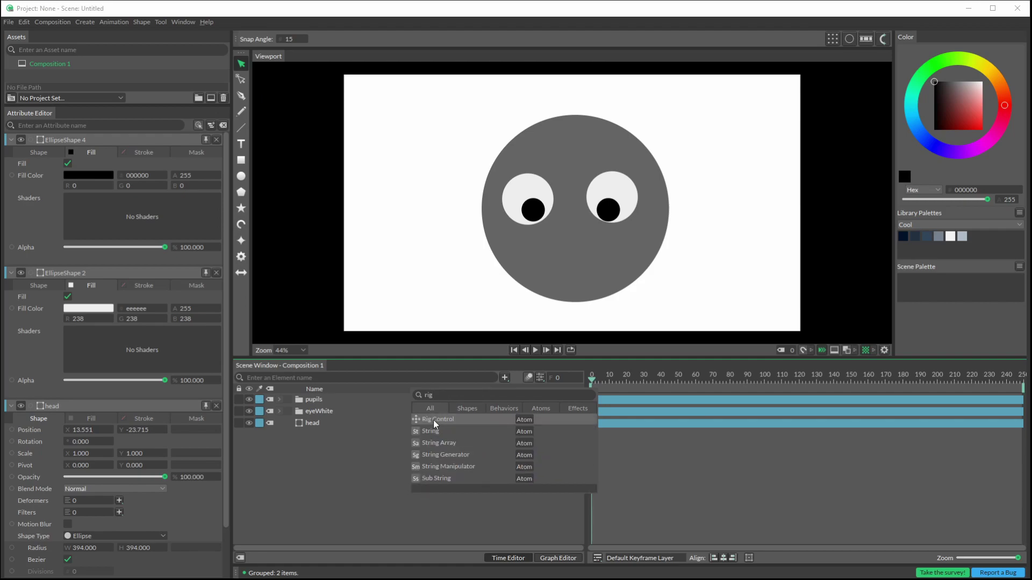
pyautogui.click(433, 419)
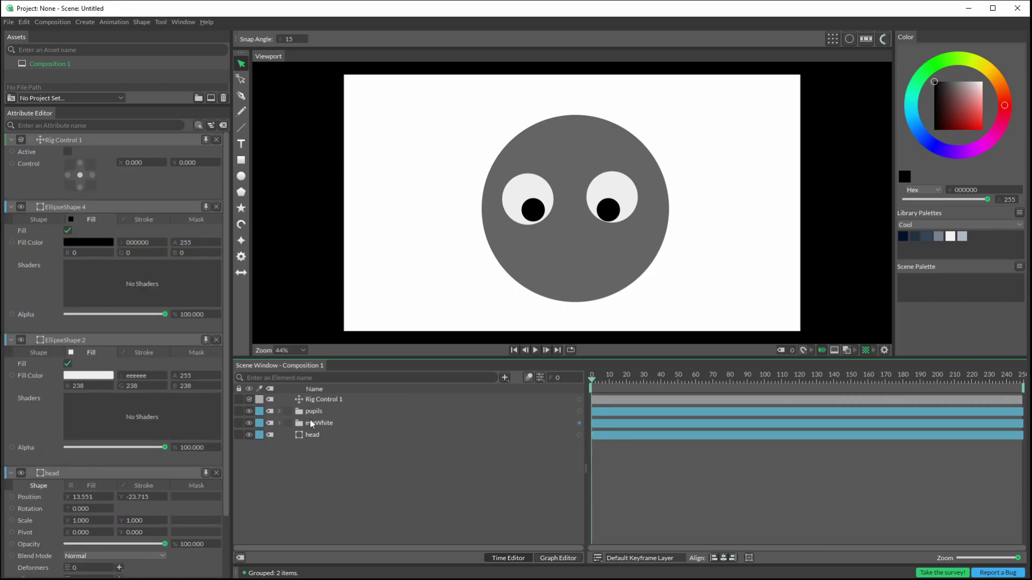
# - Select Rig Control 1, then pupils, then the eyeWhite group in the Scene Window
pyautogui.click(322, 402)
pyautogui.click(324, 411)
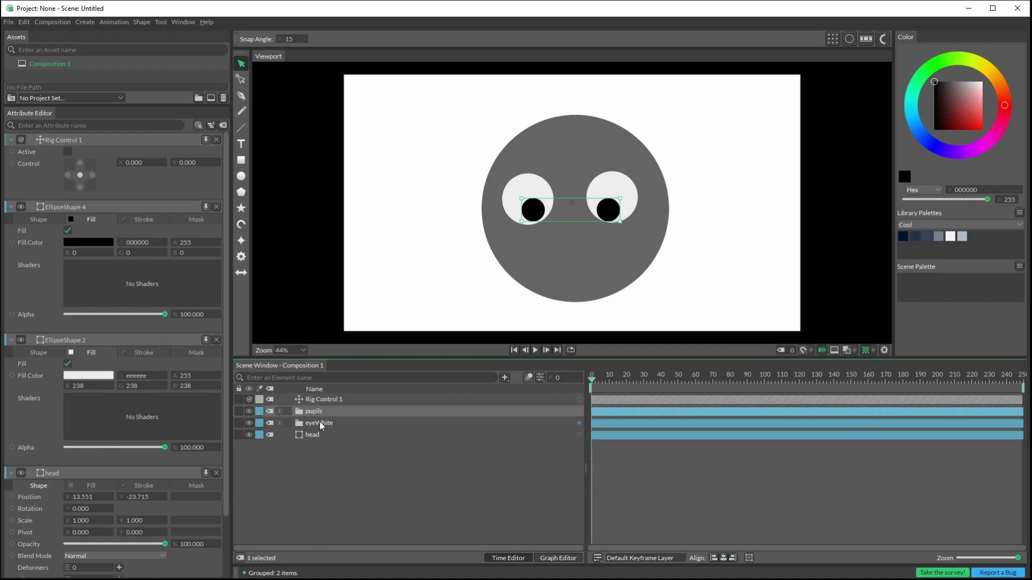
pyautogui.click(316, 423)
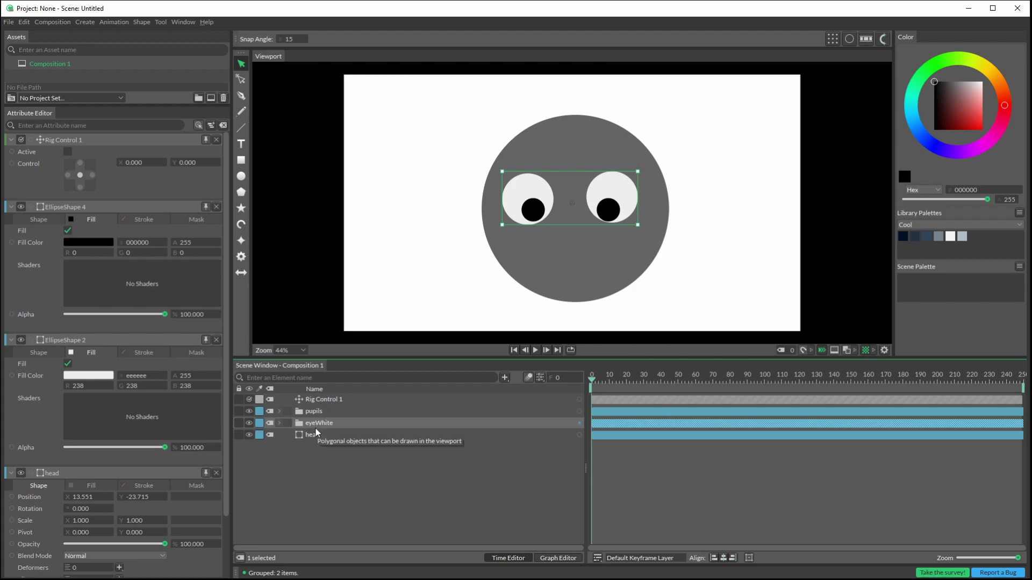
# - Connect Rig Control 1's output to eyeWhite's Position and zoom the timeline to the first frames
pyautogui.click(315, 425)
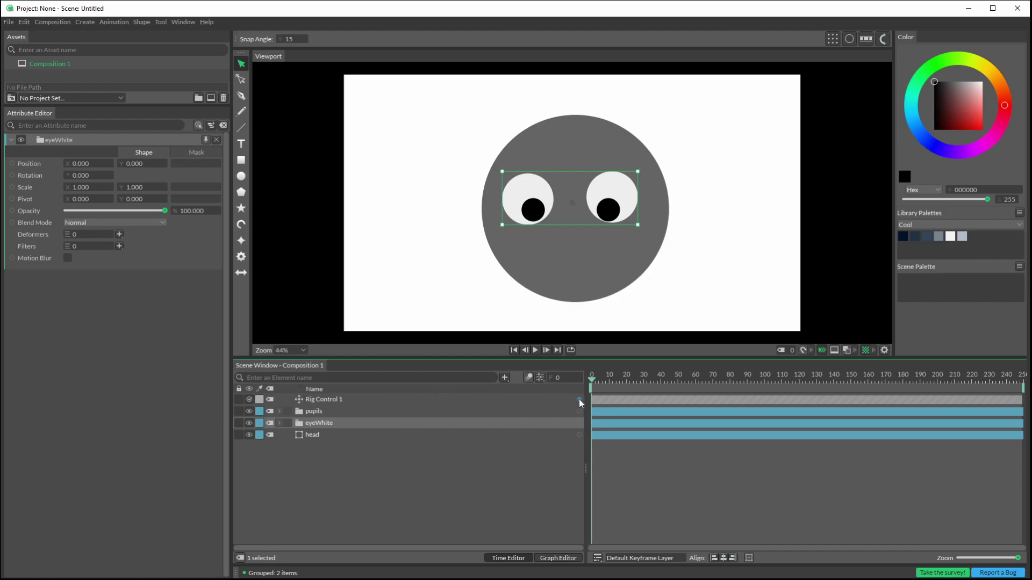
pyautogui.moveTo(579, 399); pyautogui.dragTo(33, 164)
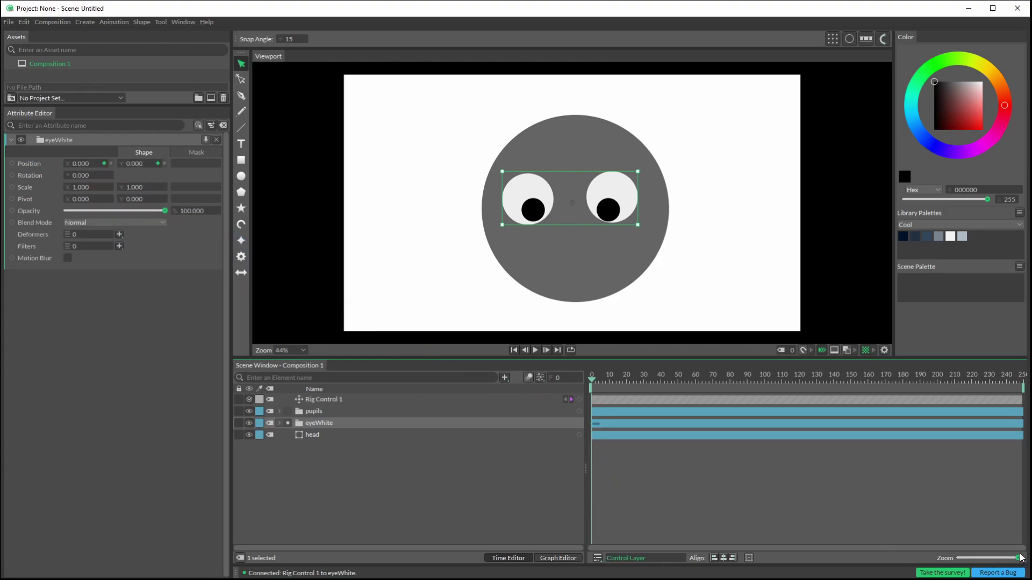
pyautogui.moveTo(1018, 558); pyautogui.dragTo(971, 555)
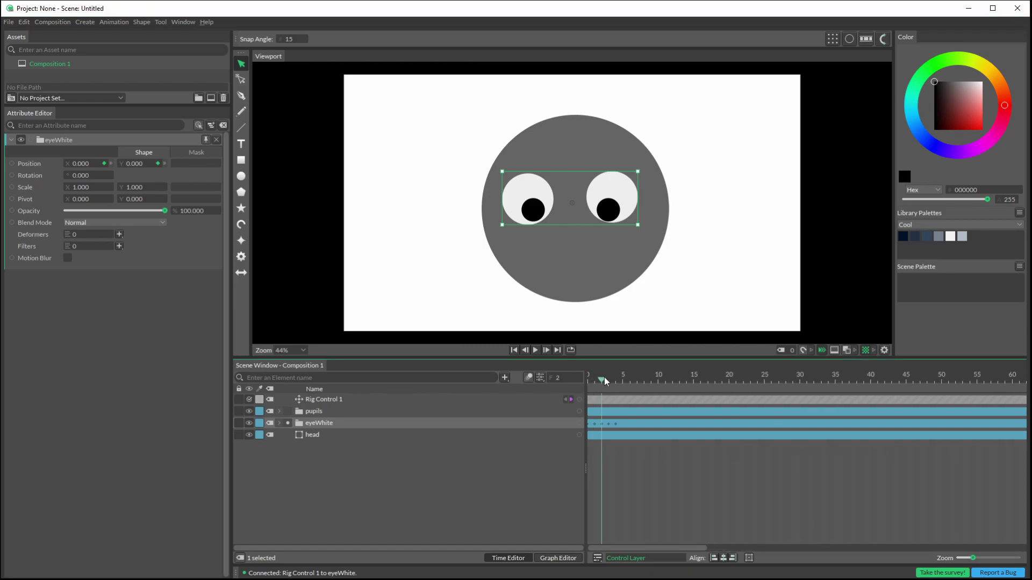
pyautogui.click(315, 400)
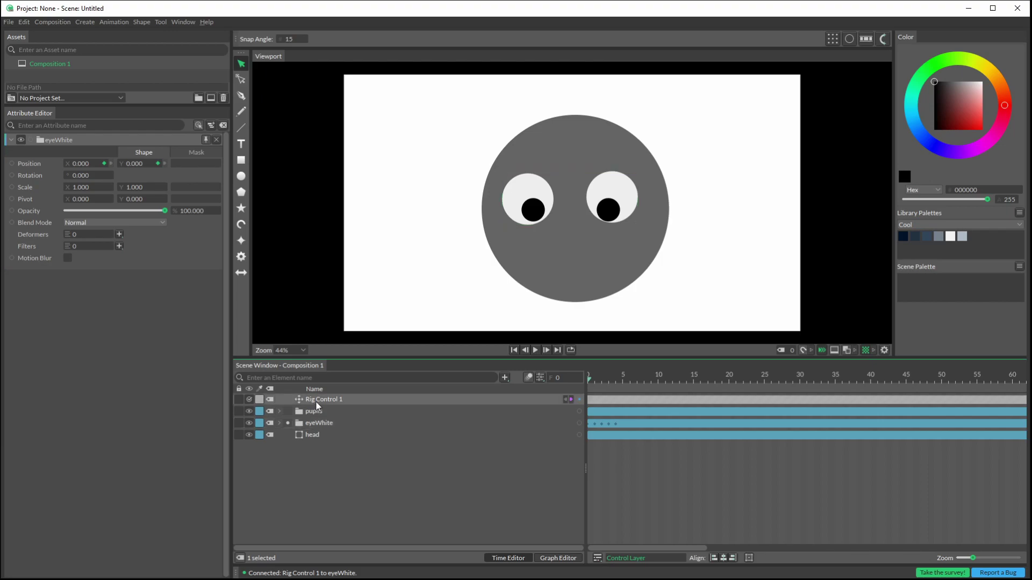
# - On frame 1, move the eyeWhite group left for the look-left pose
pyautogui.click(592, 377)
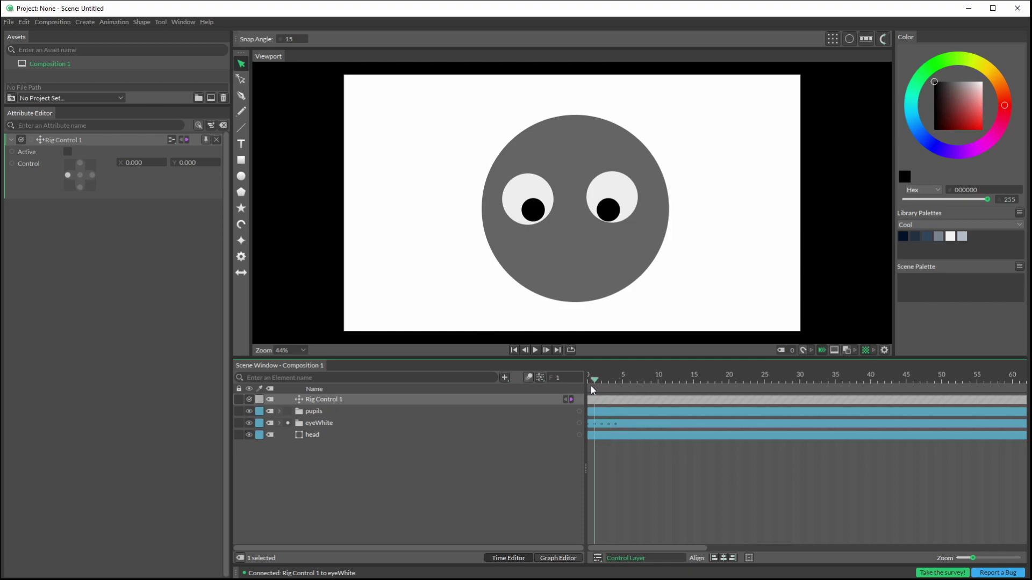
pyautogui.click(589, 382)
pyautogui.click(592, 379)
pyautogui.click(316, 422)
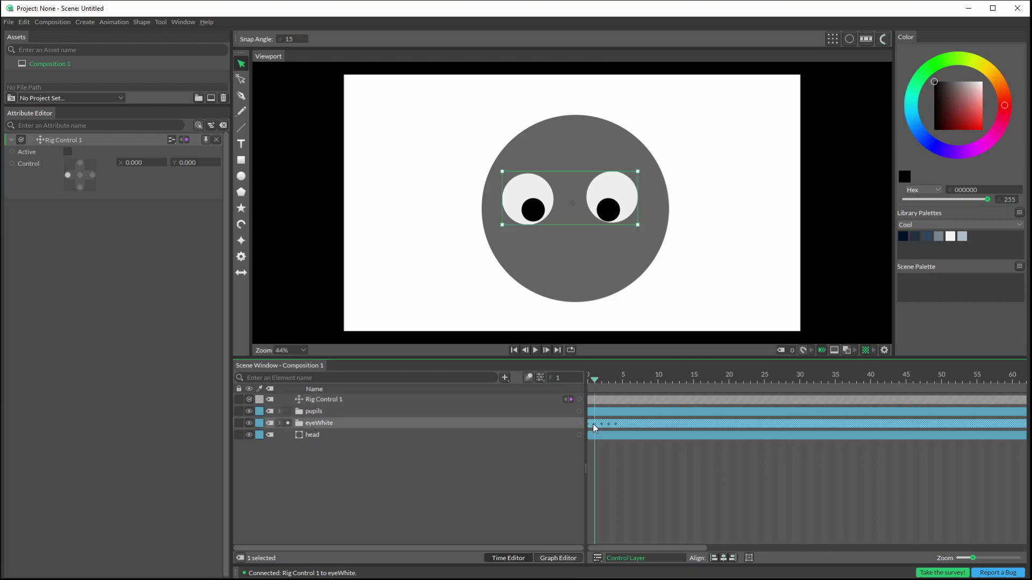
pyautogui.click(68, 175)
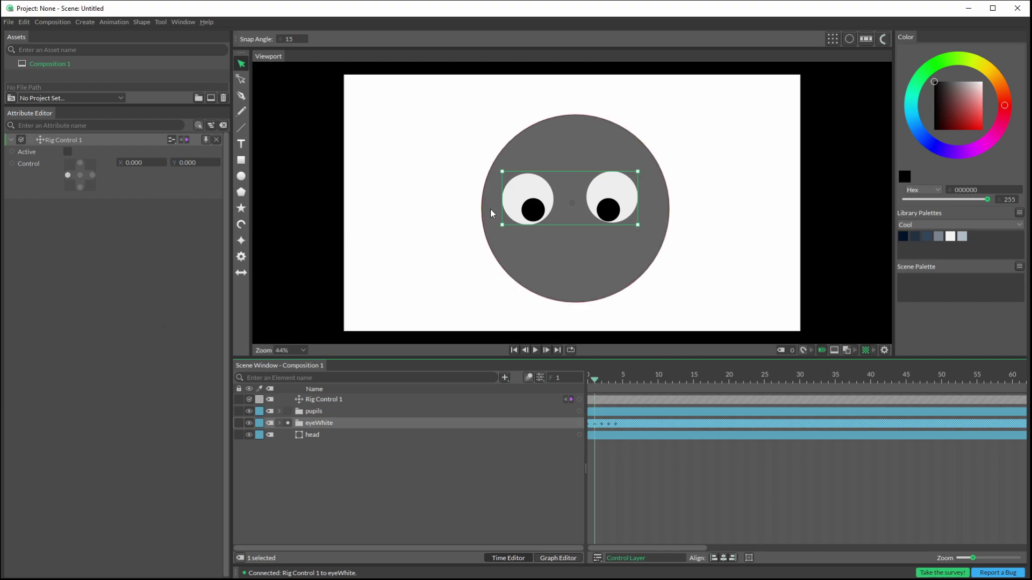
pyautogui.moveTo(505, 196); pyautogui.dragTo(497, 195)
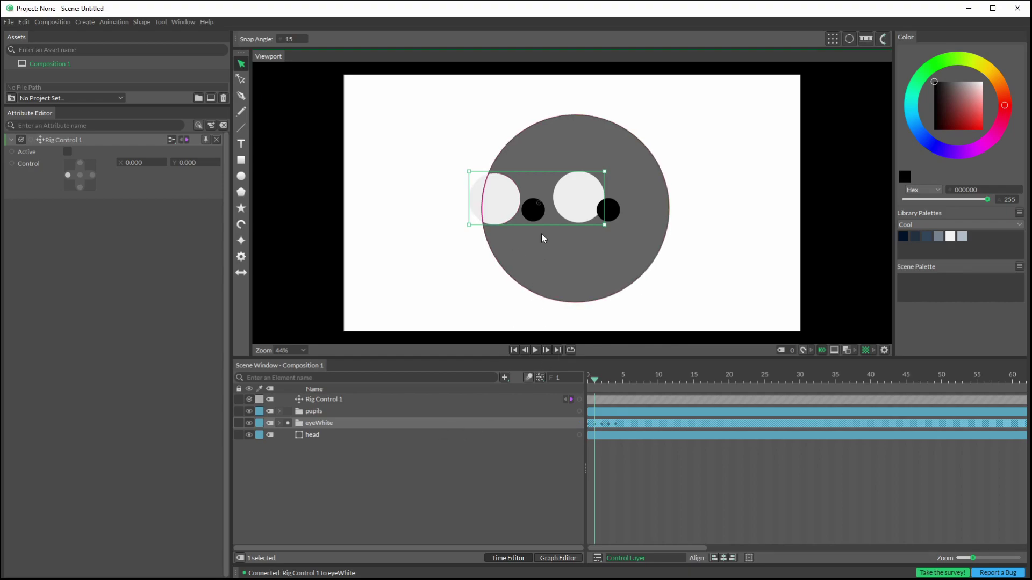
# - Pose the eye whites right on frame 2, up on frame 3, and down on frame 4
pyautogui.moveTo(589, 383); pyautogui.dragTo(602, 378)
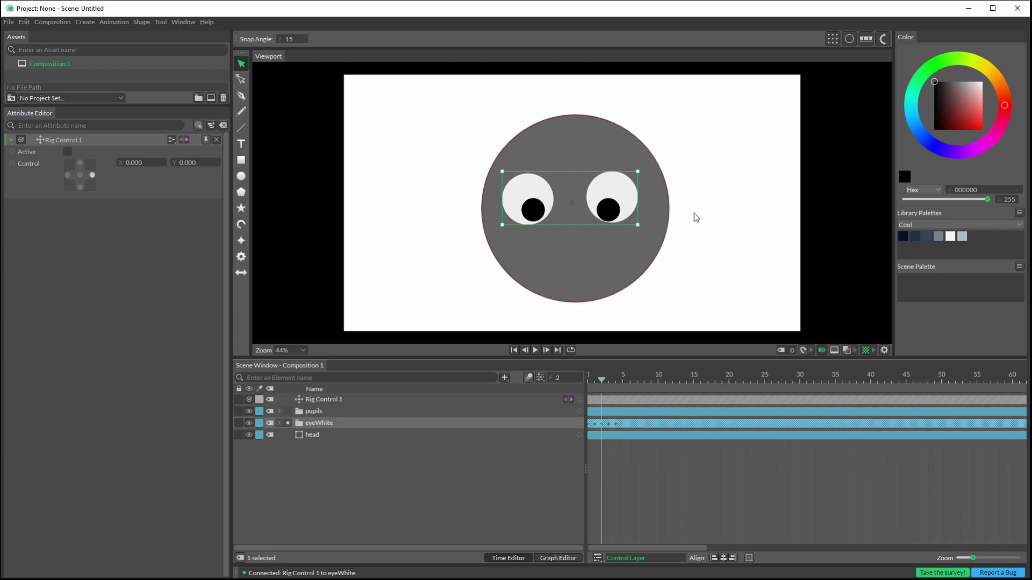
pyautogui.moveTo(621, 189); pyautogui.dragTo(665, 189)
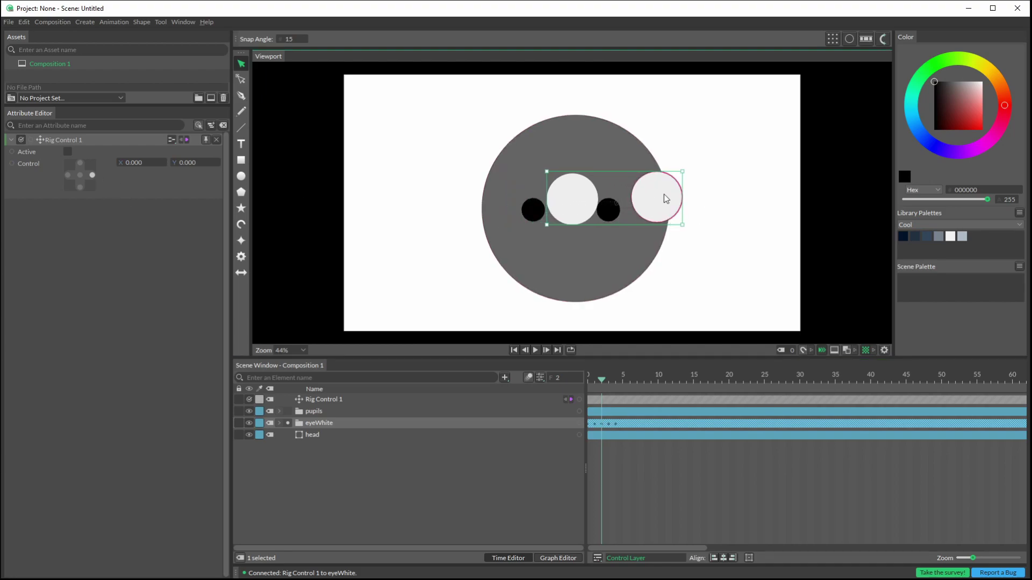
pyautogui.click(605, 378)
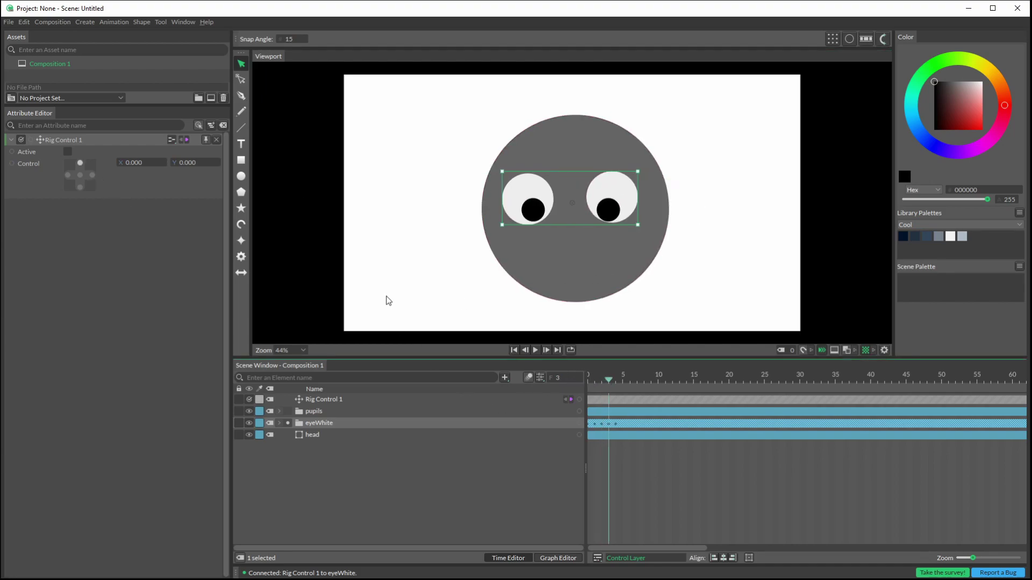
pyautogui.moveTo(618, 180); pyautogui.dragTo(620, 126)
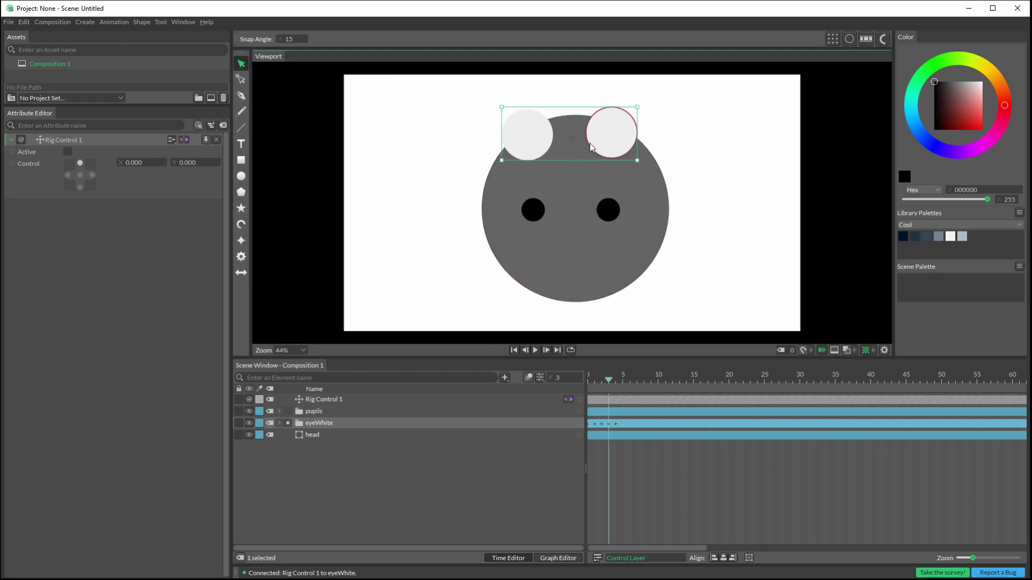
pyautogui.click(616, 379)
pyautogui.moveTo(618, 186); pyautogui.dragTo(624, 234)
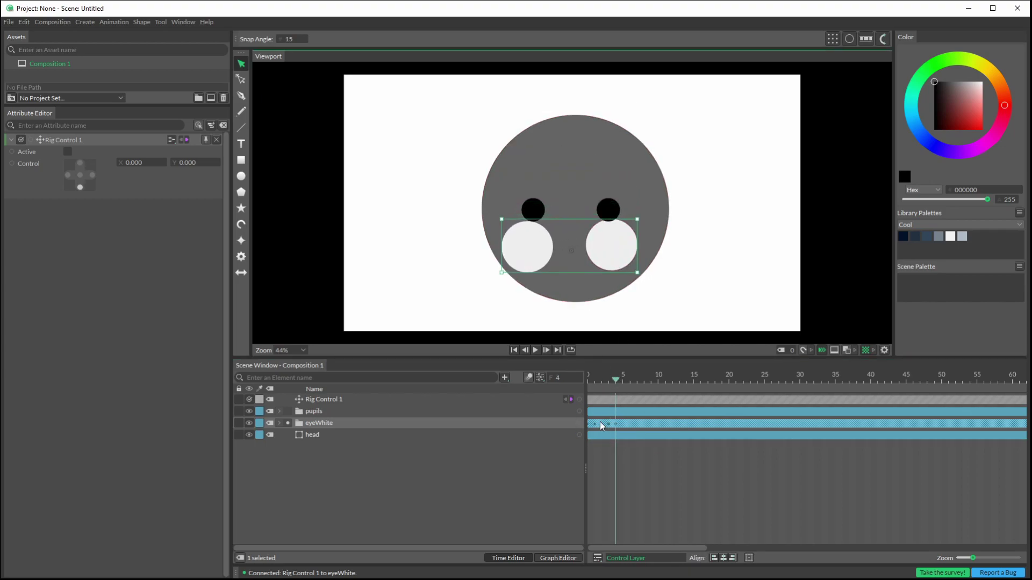
pyautogui.moveTo(614, 379); pyautogui.dragTo(602, 380)
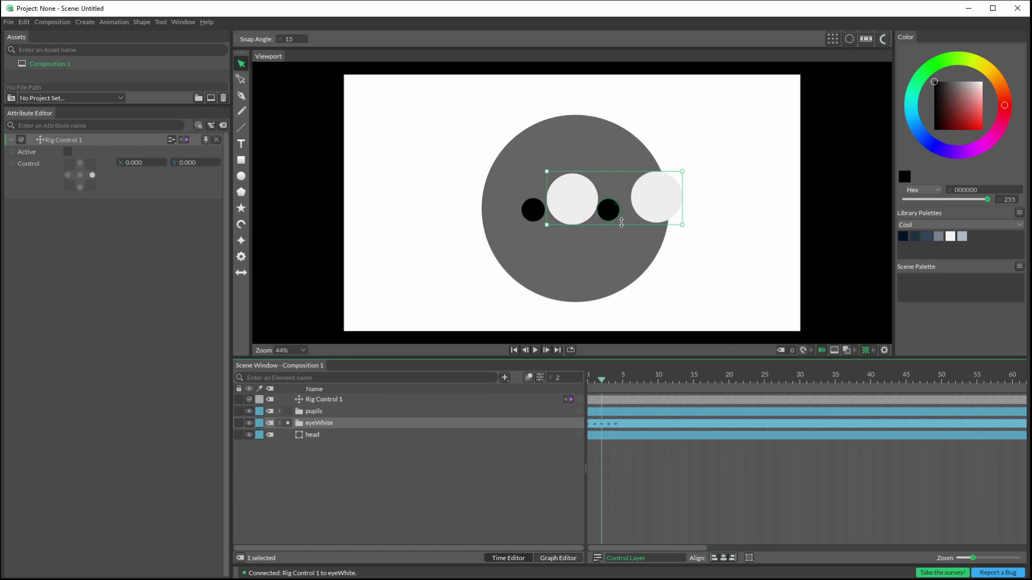
pyautogui.moveTo(600, 379); pyautogui.dragTo(588, 379)
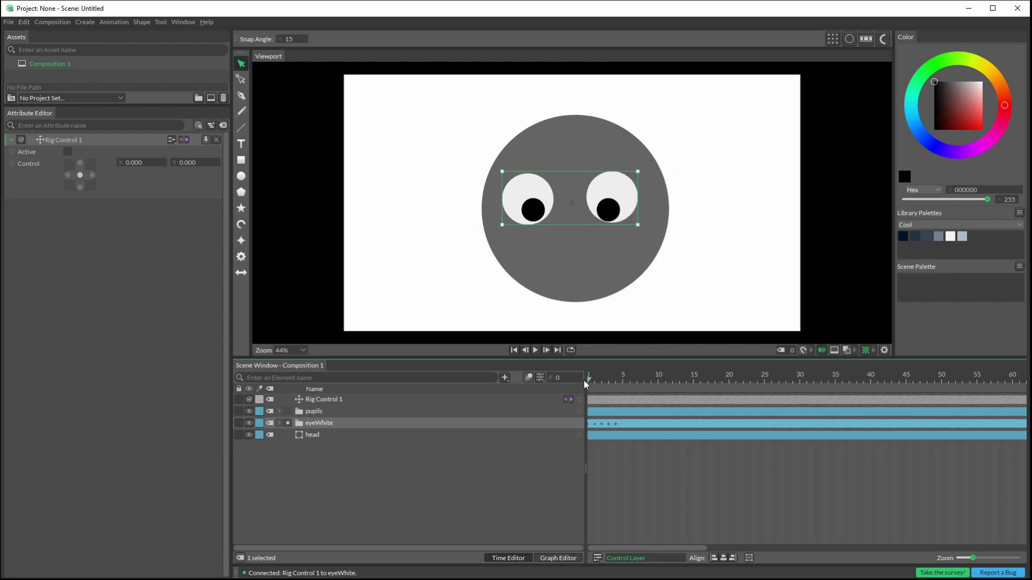
pyautogui.click(67, 151)
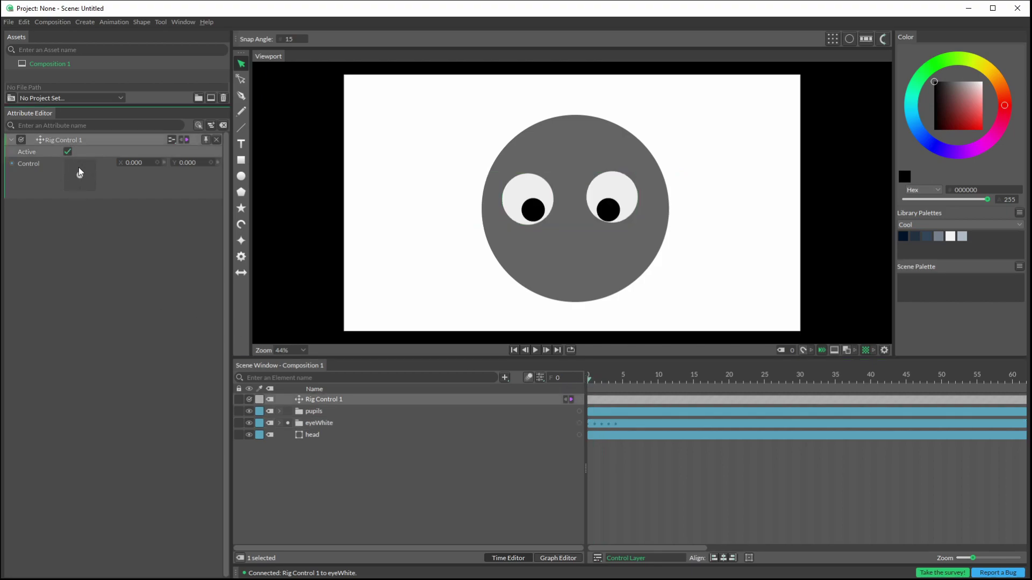
pyautogui.moveTo(82, 177)
pyautogui.mouseDown()
pyautogui.moveTo(64, 167)
pyautogui.moveTo(102, 177)
pyautogui.moveTo(76, 185)
pyautogui.moveTo(73, 159)
pyautogui.moveTo(85, 186)
pyautogui.moveTo(92, 162)
pyautogui.moveTo(66, 181)
pyautogui.moveTo(101, 183)
pyautogui.moveTo(108, 169)
pyautogui.moveTo(80, 180)
pyautogui.mouseUp()
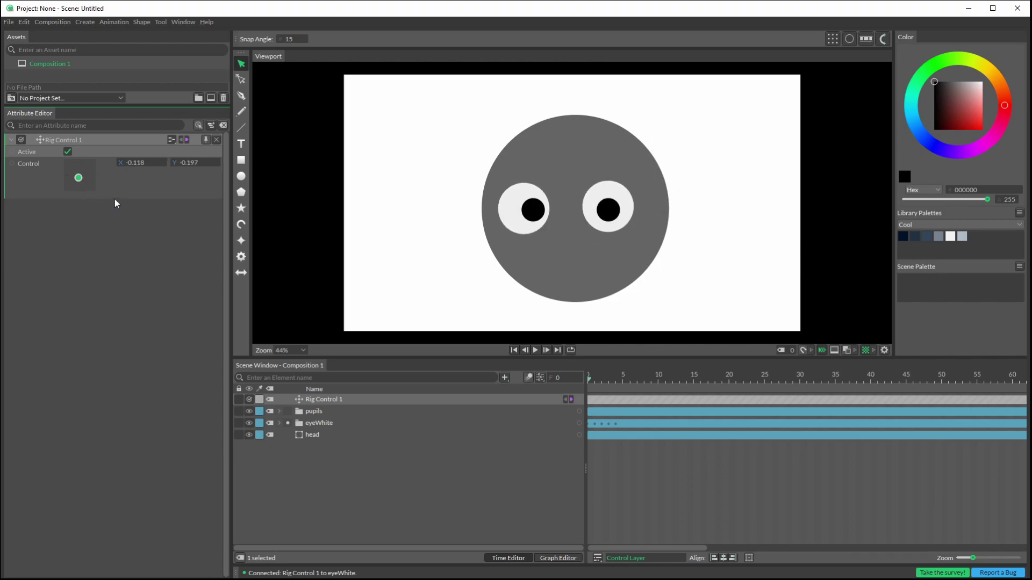
pyautogui.rightClick(85, 167)
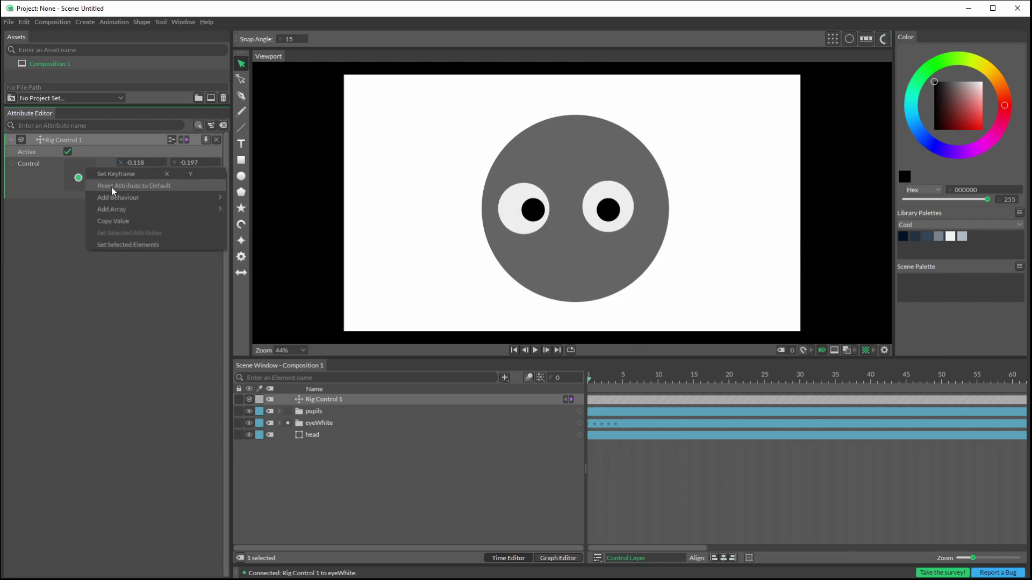
pyautogui.click(140, 185)
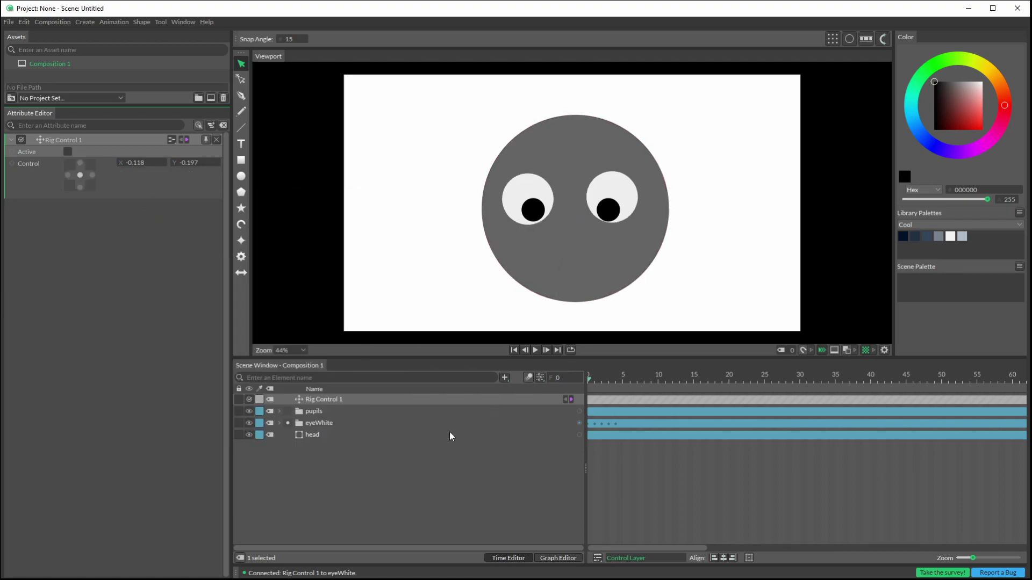
# - Connect Rig Control 1's output to the pupils group's Position
pyautogui.click(315, 413)
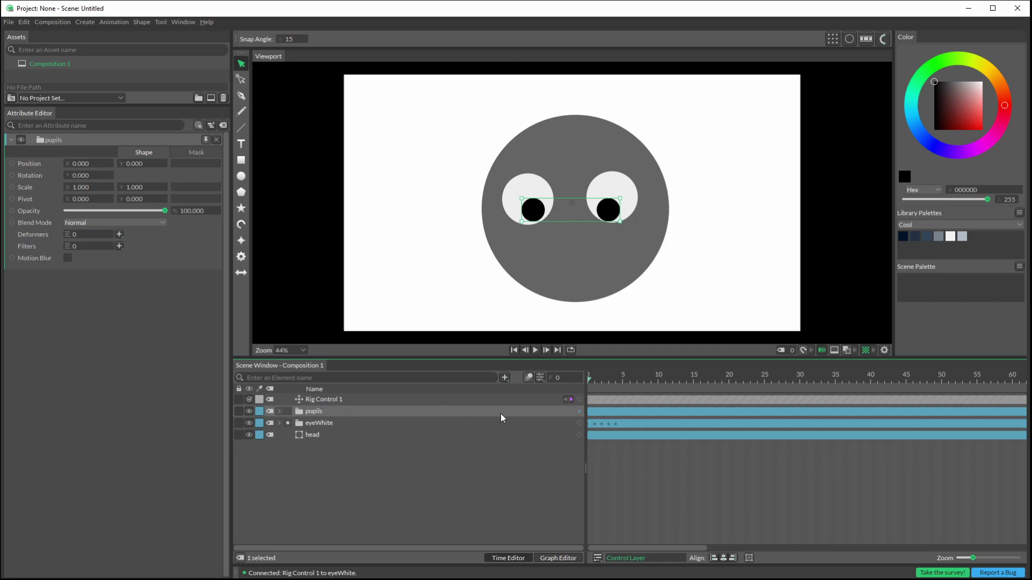
pyautogui.moveTo(579, 399); pyautogui.dragTo(31, 166)
# - On frame 1, select the whole pupils group and move it left for the look-left pose
pyautogui.click(317, 399)
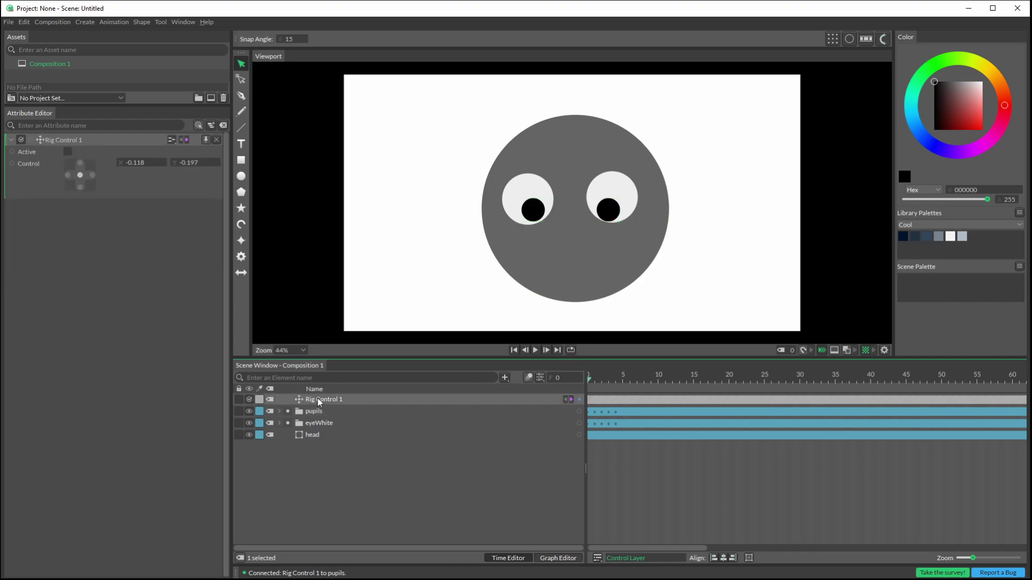
pyautogui.click(593, 378)
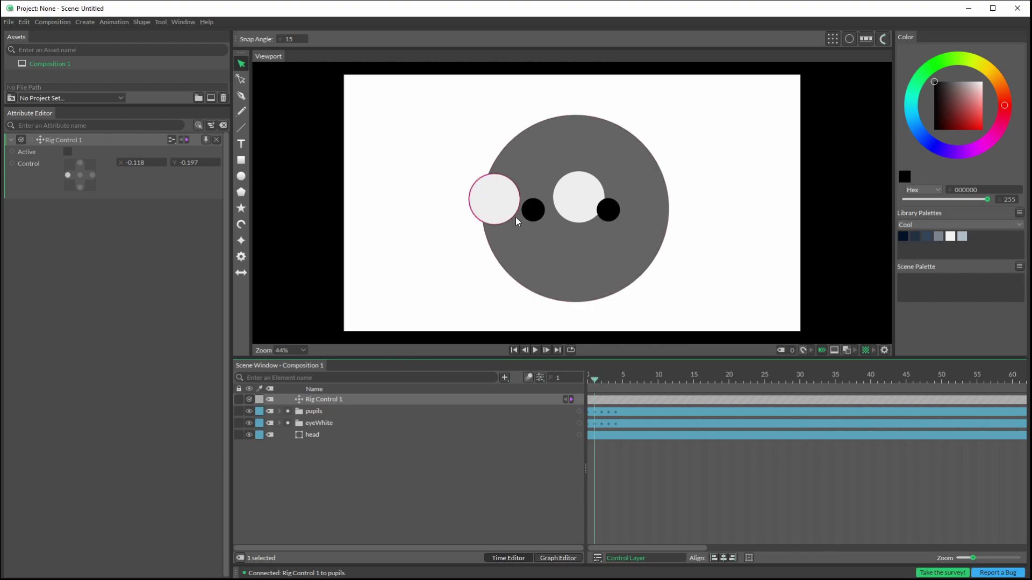
pyautogui.click(538, 209)
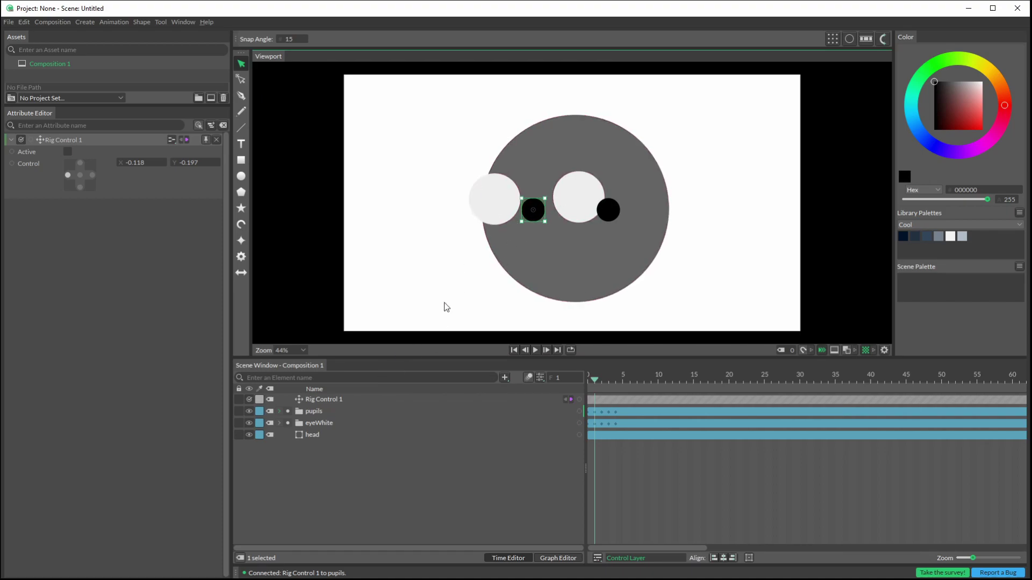
pyautogui.click(320, 411)
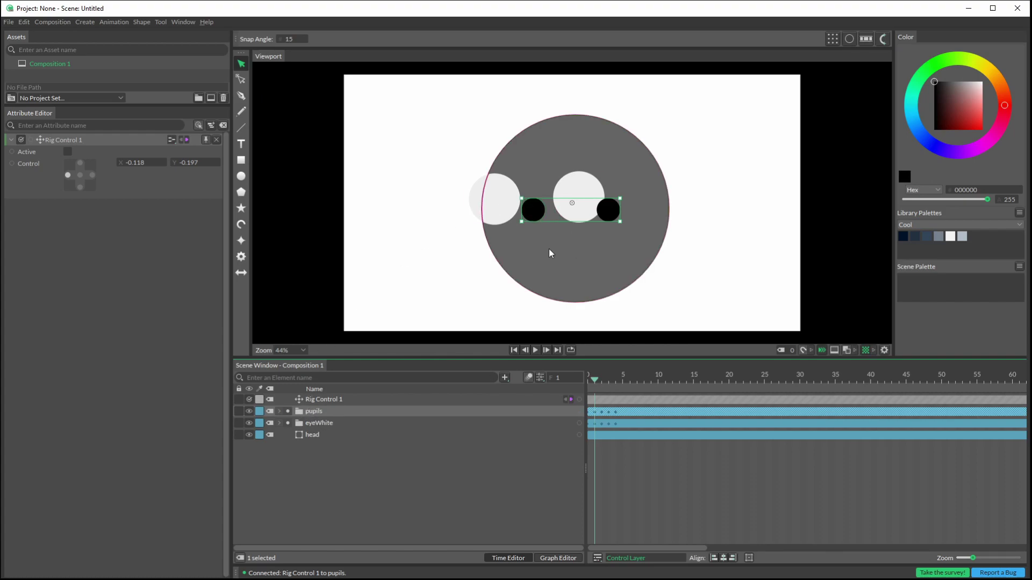
pyautogui.click(830, 249)
pyautogui.click(607, 216)
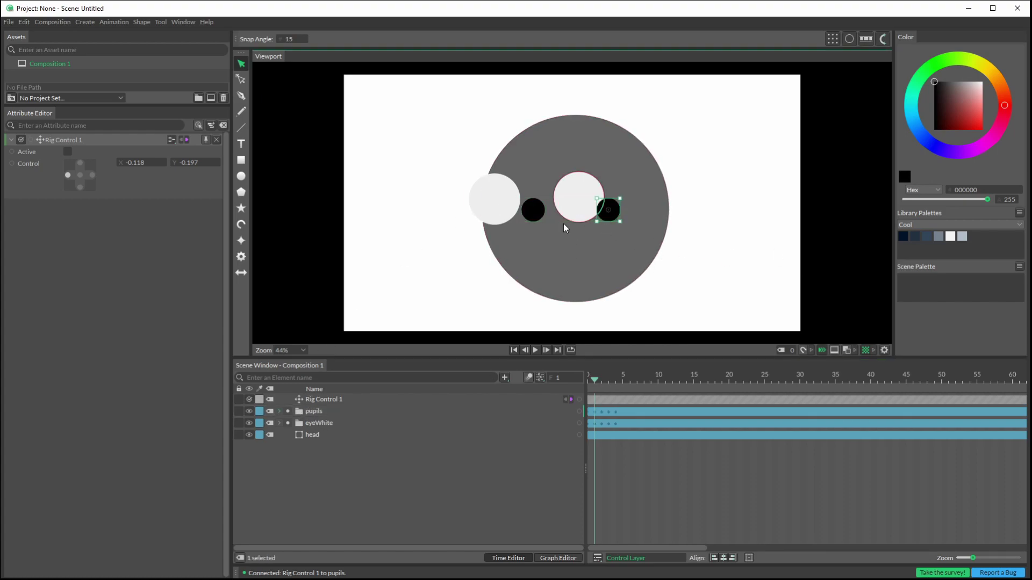
pyautogui.click(532, 215)
pyautogui.click(310, 412)
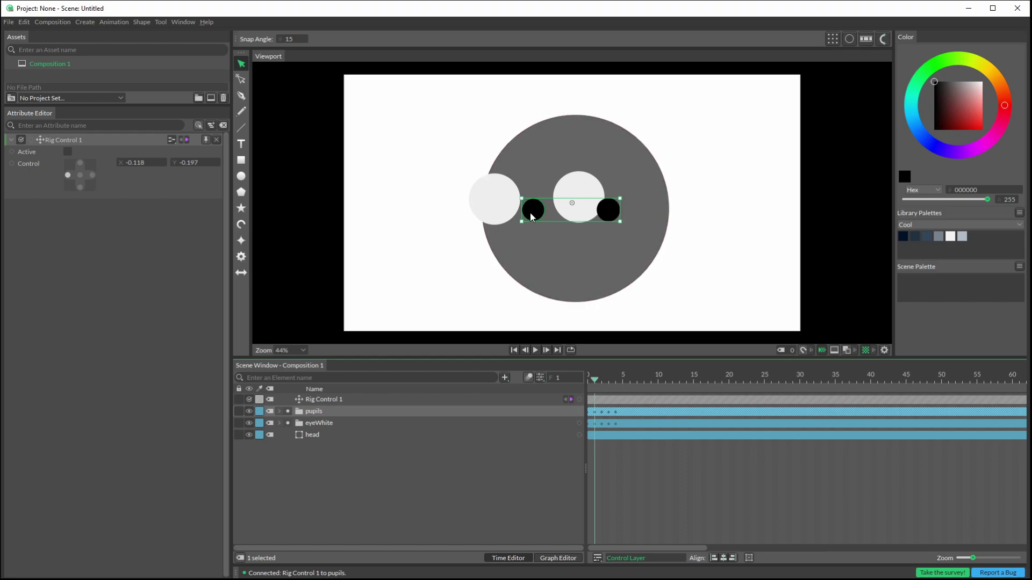
pyautogui.moveTo(531, 220); pyautogui.dragTo(480, 220)
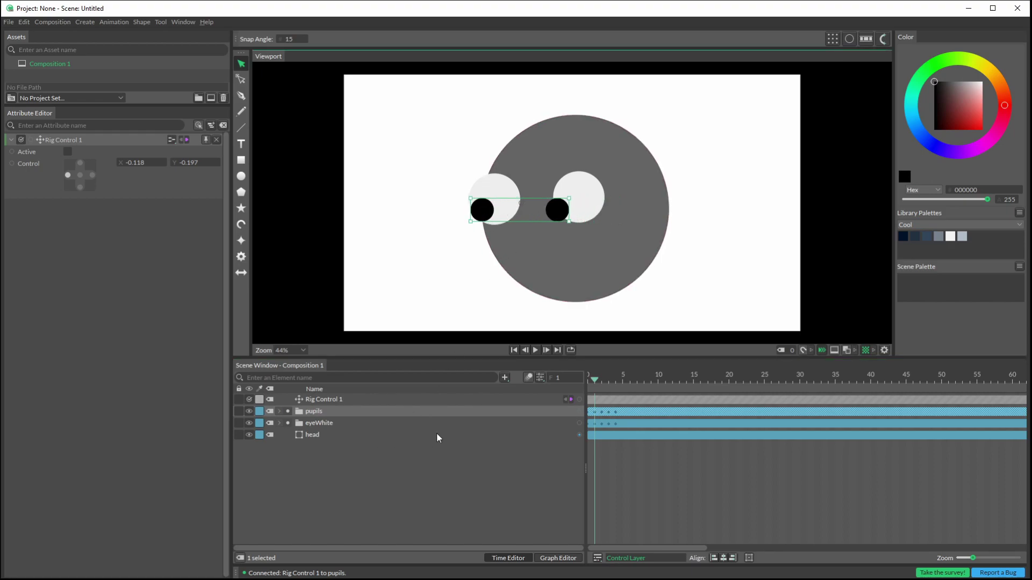
# - Move the pupils right on frame 2, up on frame 3, and down on frame 4
pyautogui.moveTo(571, 383)
pyautogui.moveTo(593, 380); pyautogui.dragTo(602, 379)
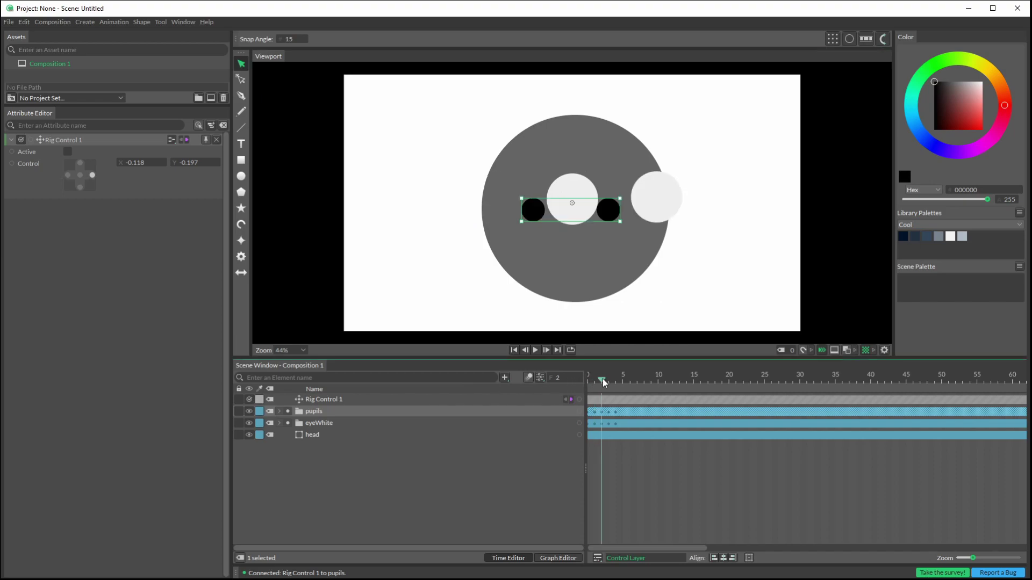
pyautogui.moveTo(539, 213); pyautogui.dragTo(597, 211)
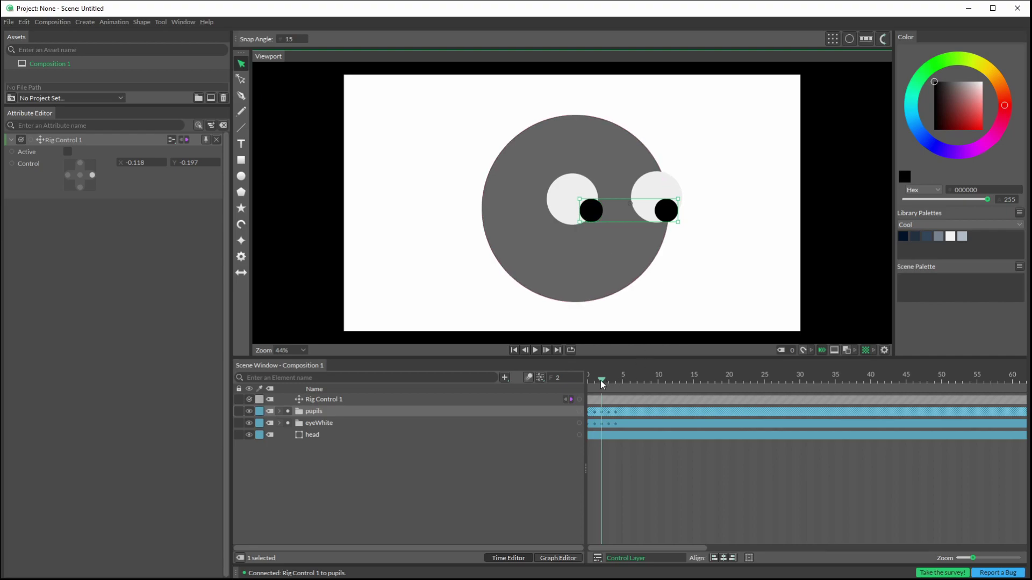
pyautogui.moveTo(601, 380); pyautogui.dragTo(606, 379)
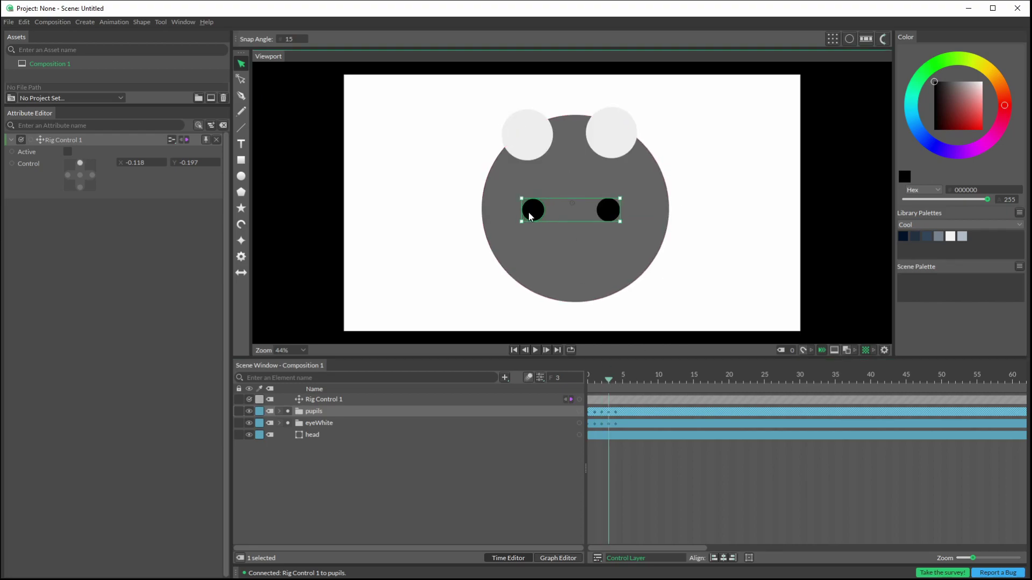
pyautogui.moveTo(529, 215); pyautogui.dragTo(531, 121)
pyautogui.click(615, 380)
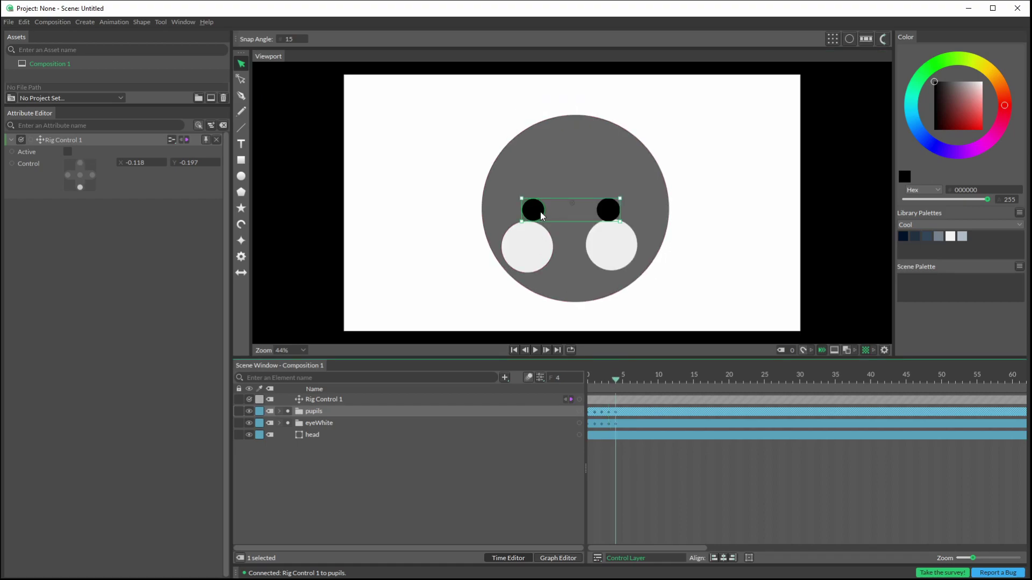
pyautogui.moveTo(541, 215); pyautogui.dragTo(534, 267)
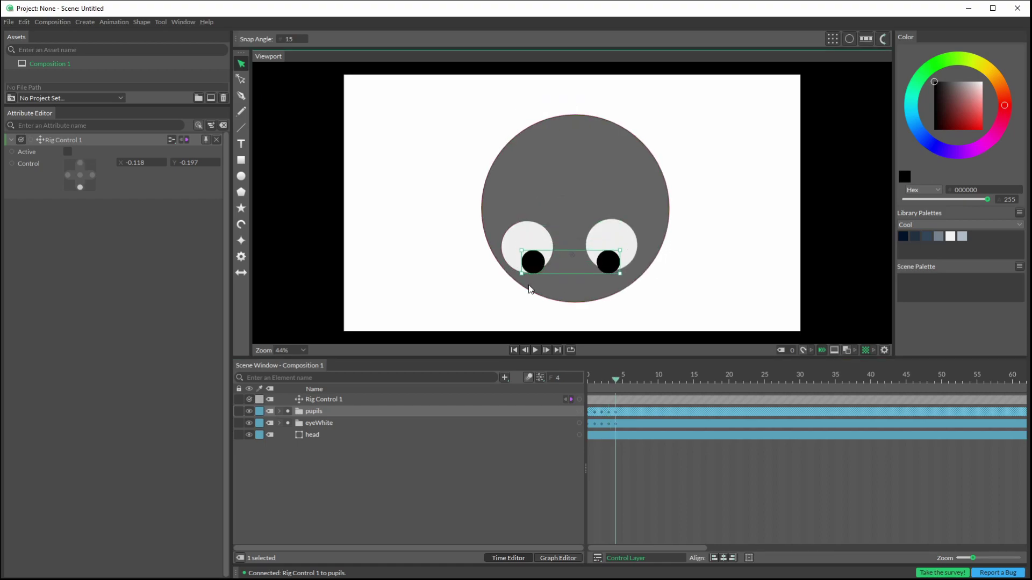
# - Activate Rig Control 1 and steer its Control pad to 0.079, 0.039, testing the keyframe buttons
pyautogui.click(279, 399)
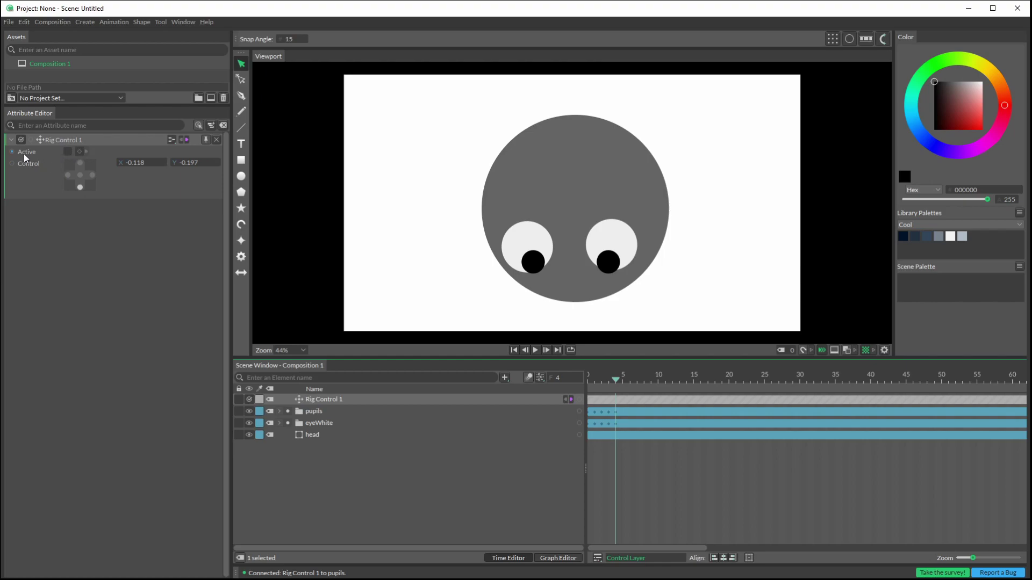
pyautogui.click(67, 152)
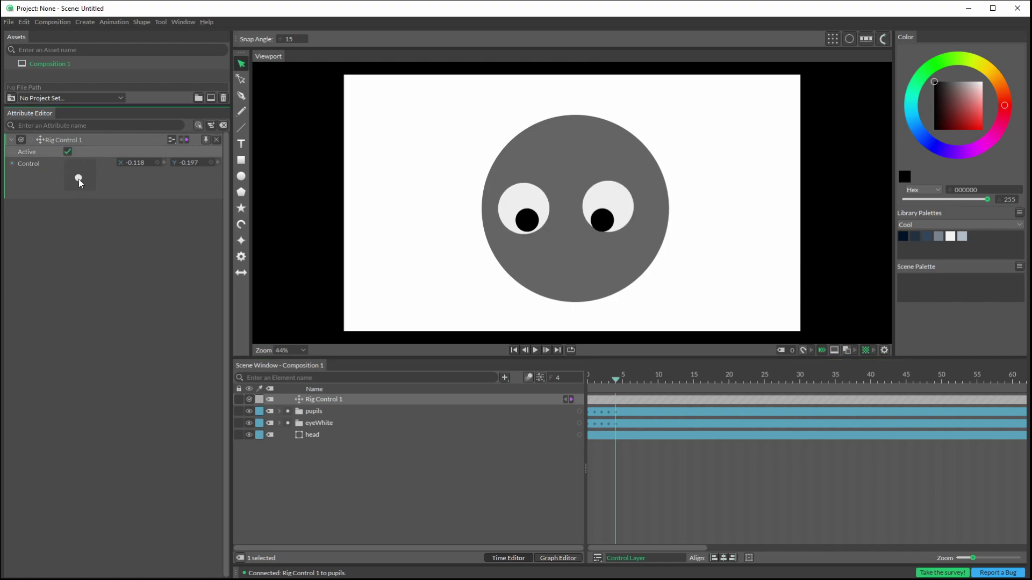
pyautogui.moveTo(79, 178)
pyautogui.mouseDown()
pyautogui.moveTo(69, 172)
pyautogui.moveTo(101, 181)
pyautogui.moveTo(63, 174)
pyautogui.moveTo(73, 157)
pyautogui.moveTo(107, 175)
pyautogui.moveTo(69, 179)
pyautogui.moveTo(79, 167)
pyautogui.moveTo(78, 183)
pyautogui.moveTo(86, 175)
pyautogui.mouseUp()
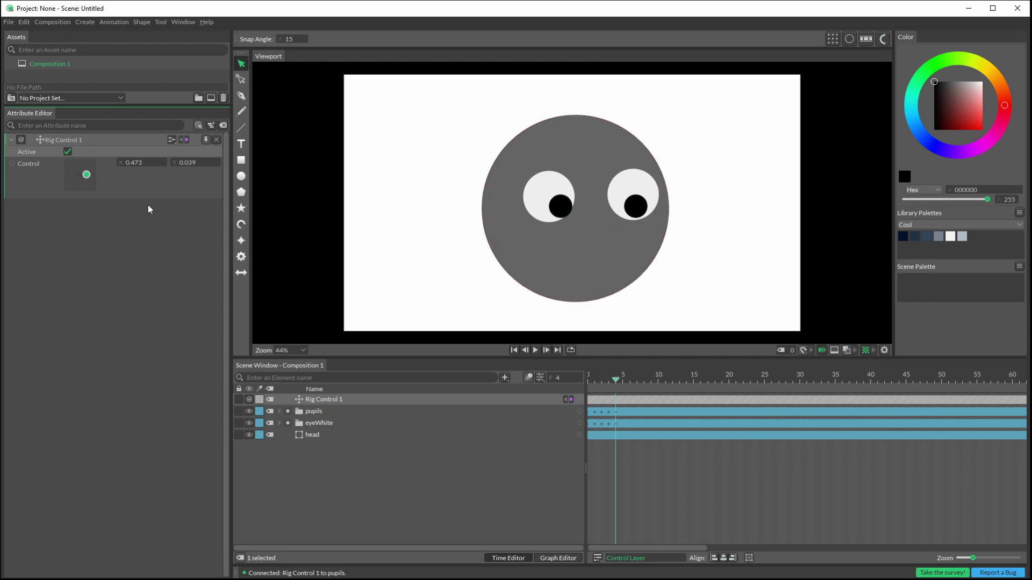
pyautogui.moveTo(86, 174); pyautogui.dragTo(80, 174)
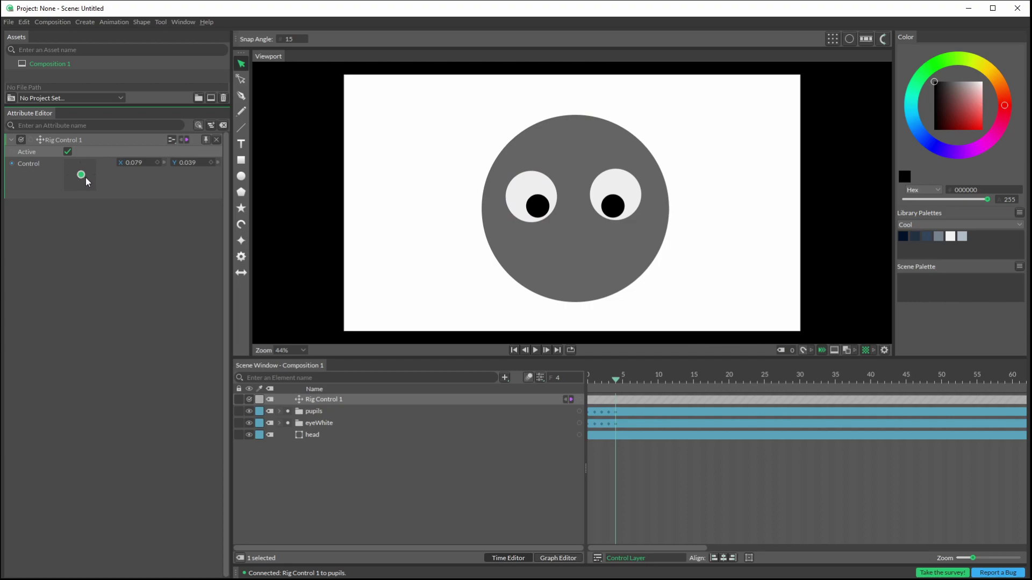
pyautogui.click(157, 163)
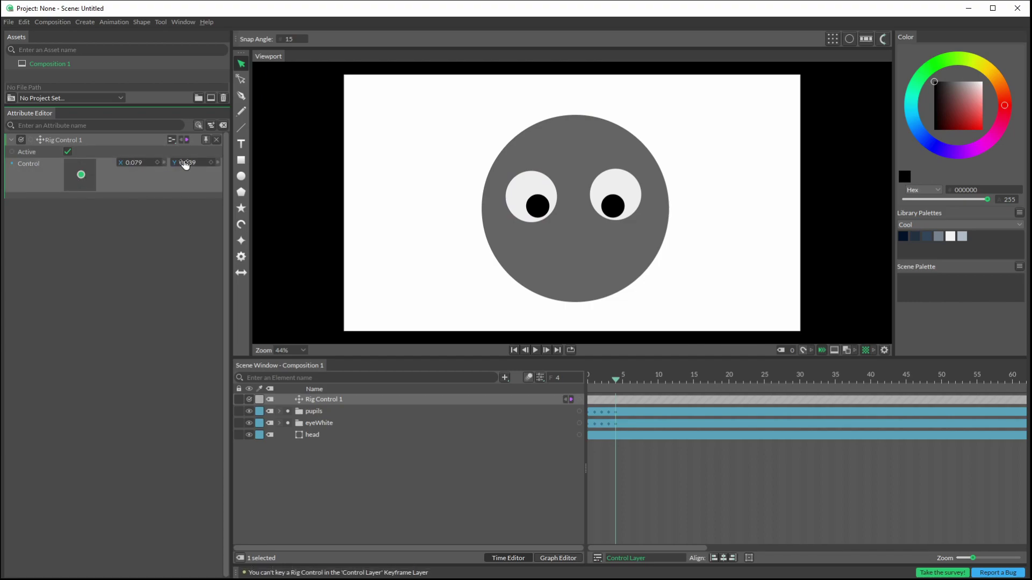
pyautogui.click(212, 163)
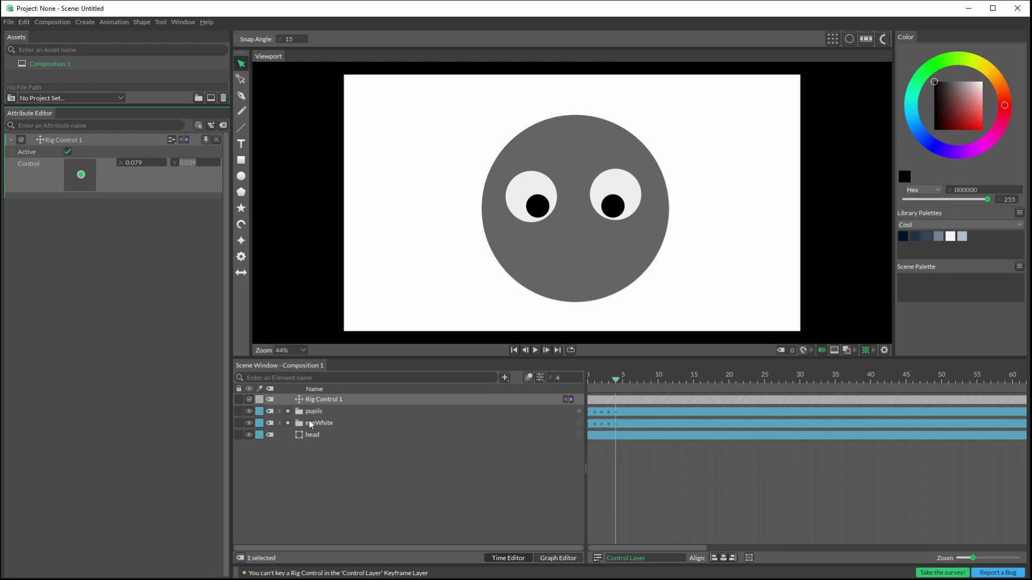
# - Switch the active keyframe layer from Control Layer to Default, then select eyeWhite
pyautogui.click(596, 558)
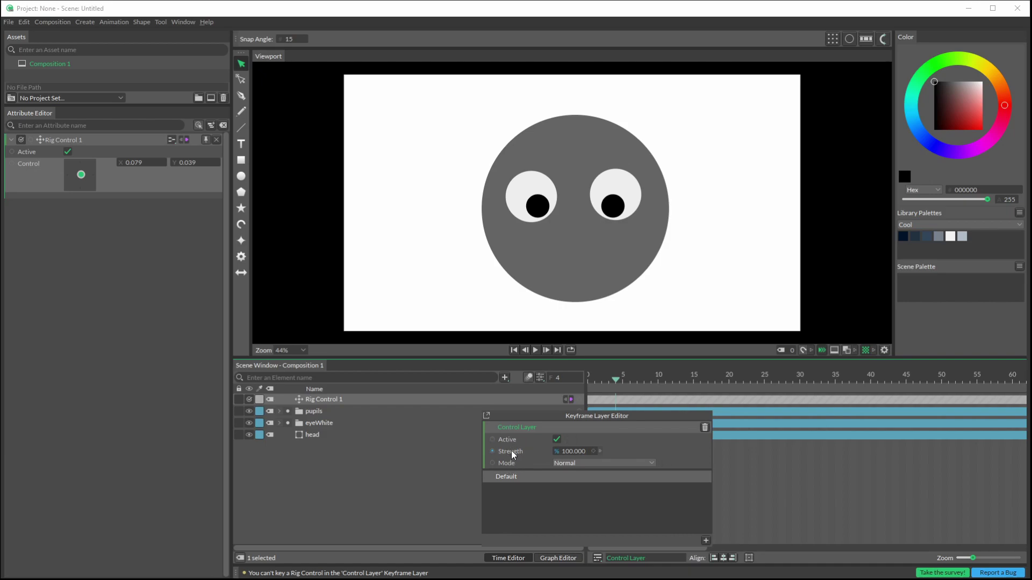
pyautogui.click(501, 478)
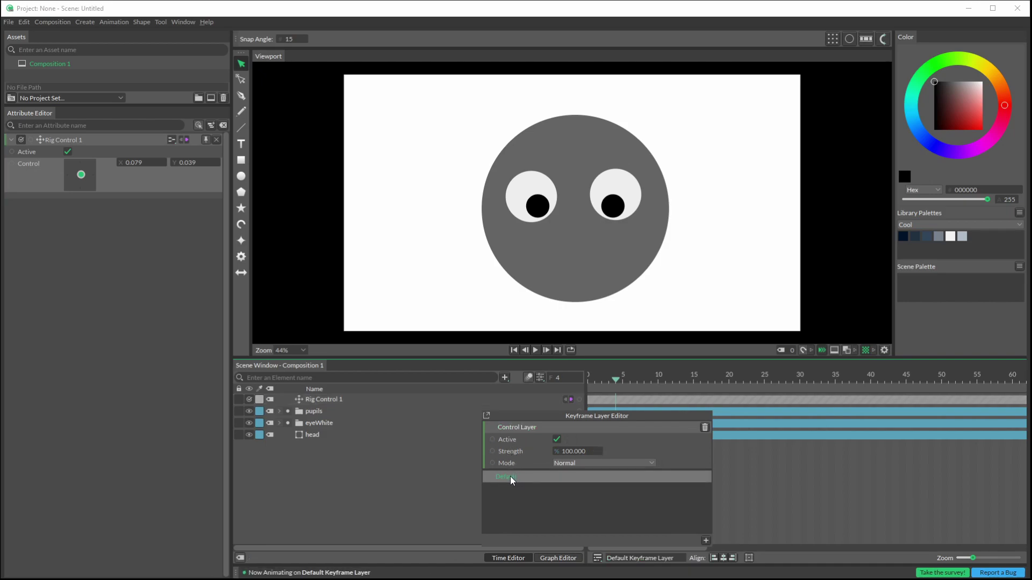
pyautogui.click(750, 496)
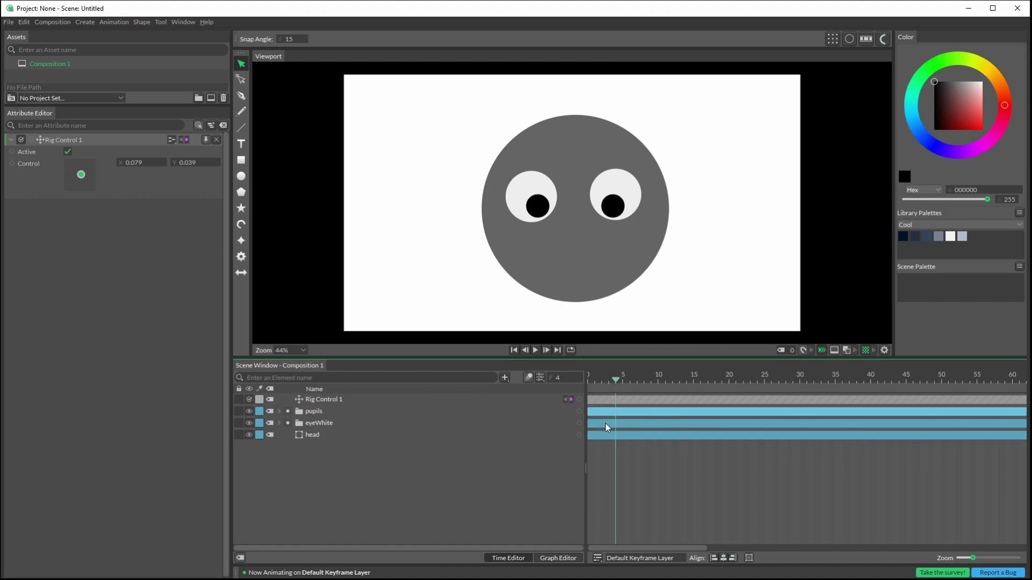
pyautogui.click(309, 422)
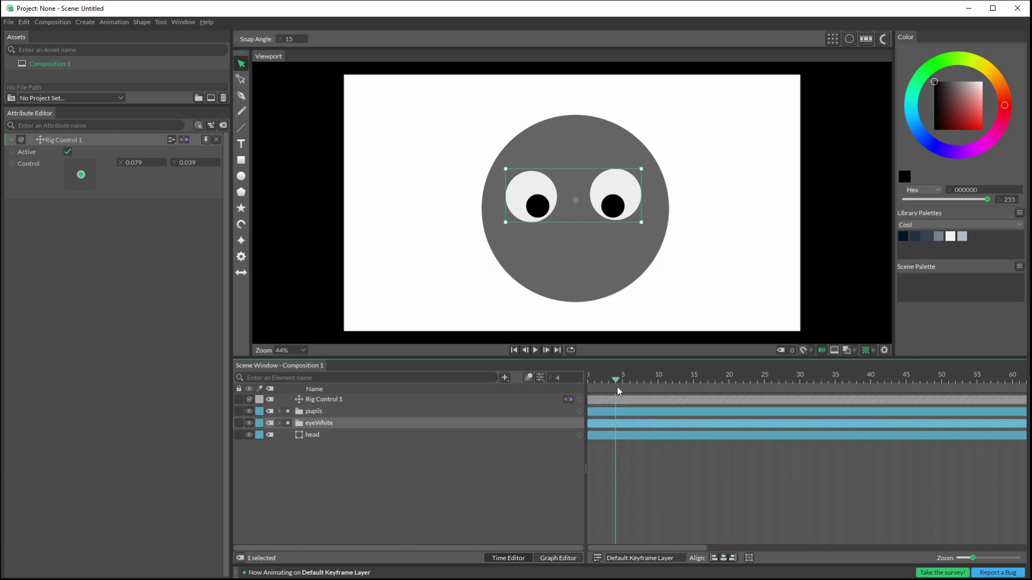
# - Keyframe Rig Control 1's Control at frame 0, then move the pad fully right at frame 31
pyautogui.moveTo(614, 379); pyautogui.dragTo(582, 382)
pyautogui.click(156, 163)
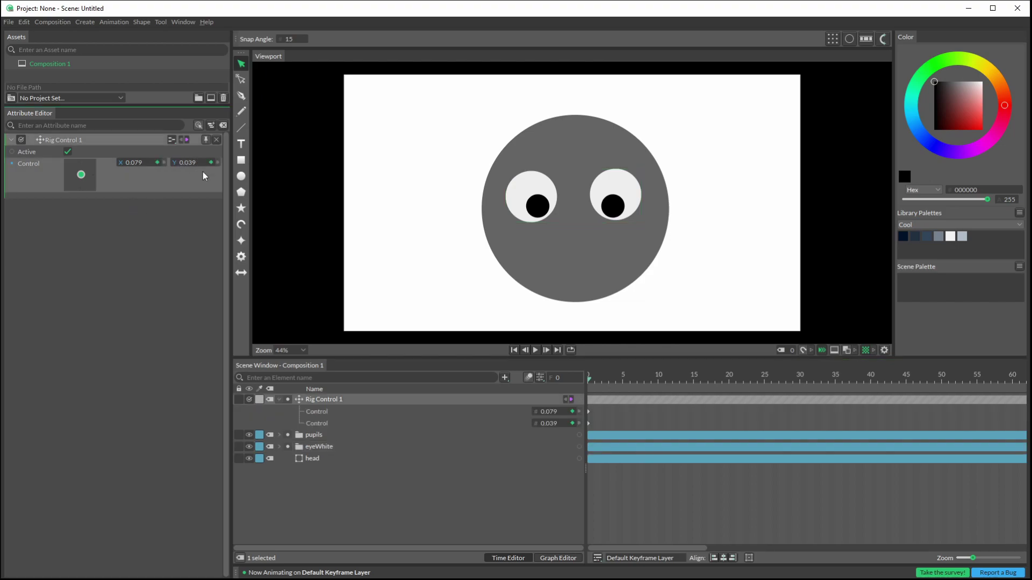
pyautogui.moveTo(592, 380); pyautogui.dragTo(809, 381)
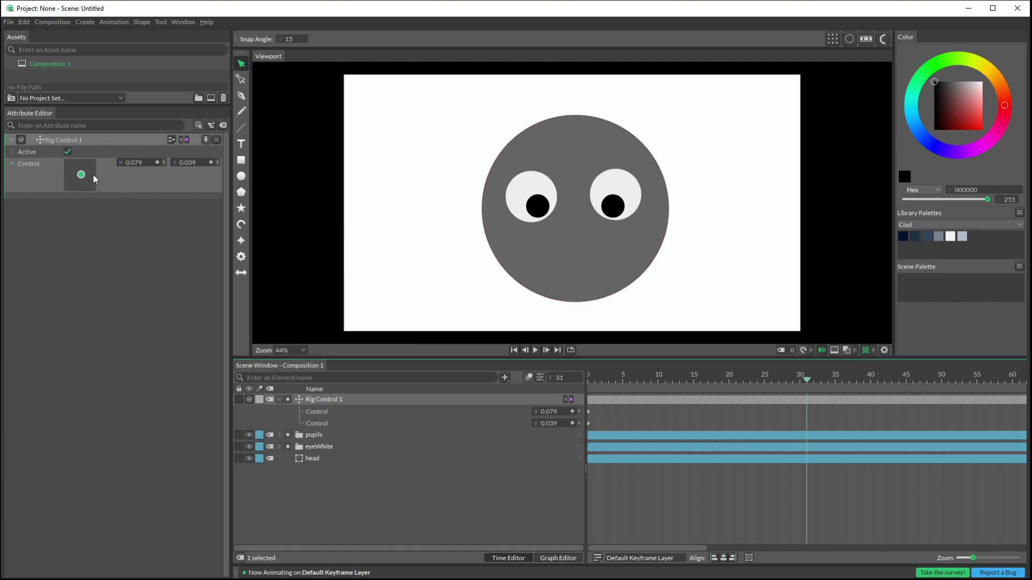
pyautogui.moveTo(94, 175); pyautogui.dragTo(105, 170)
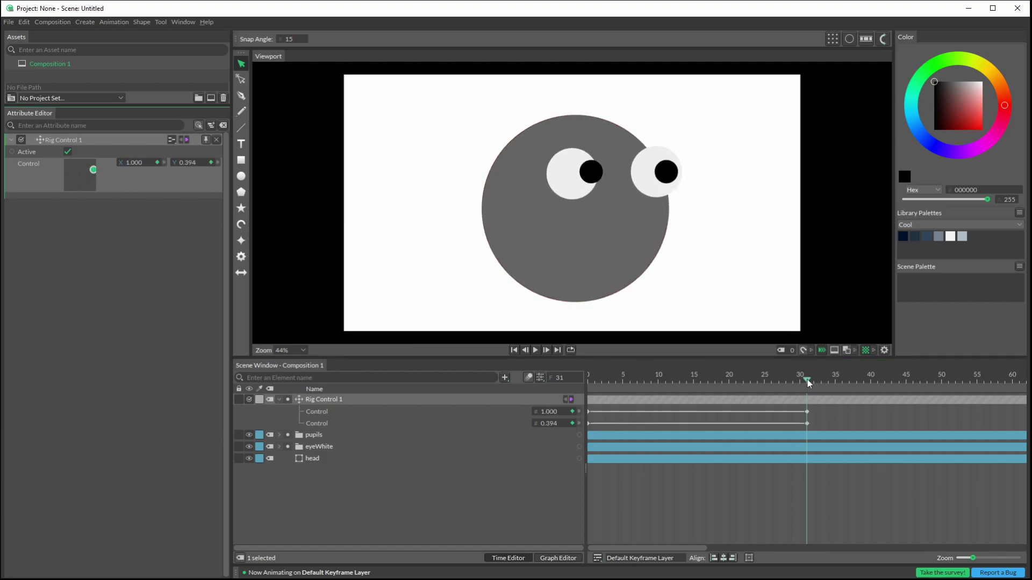
# - Add a midway Control pose at frame 14 and scrub the timeline to preview the eye glance
pyautogui.moveTo(807, 379); pyautogui.dragTo(688, 404)
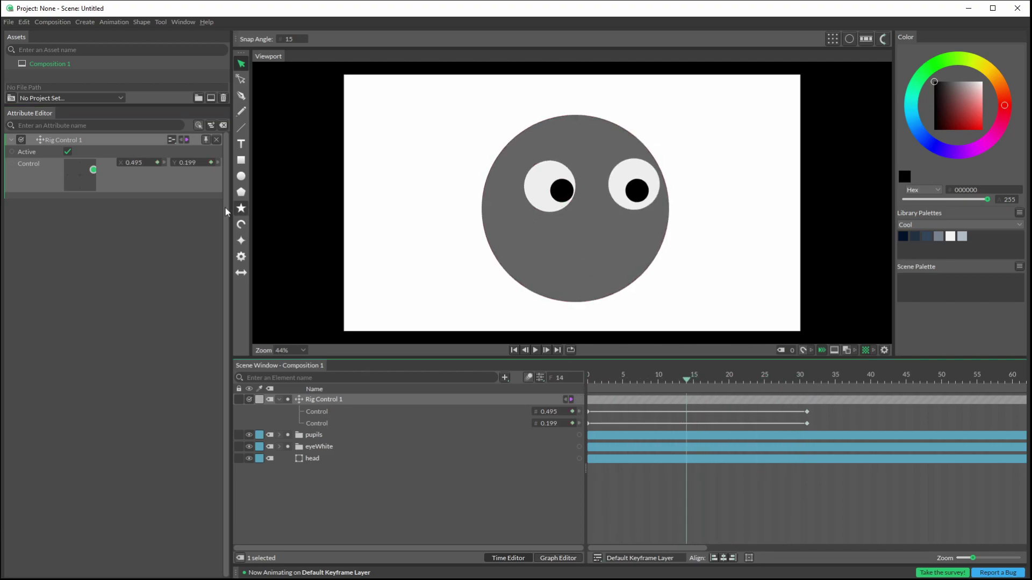
pyautogui.moveTo(103, 168); pyautogui.dragTo(88, 176)
pyautogui.moveTo(685, 379); pyautogui.dragTo(793, 454)
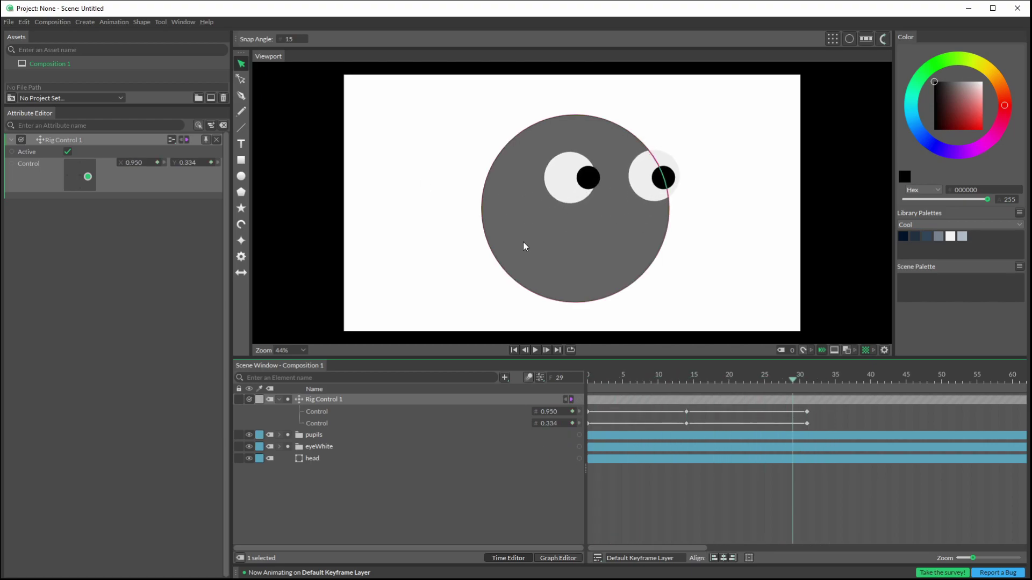